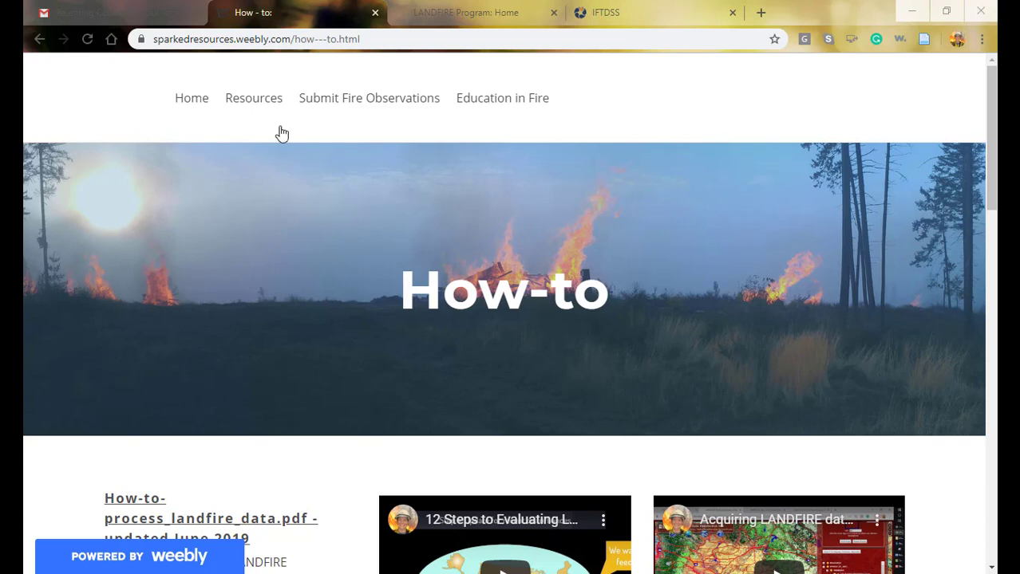
# - Open the Process for Landscape Modeling of Fuels and Fire resource page and review its introduction and Acquire LANDFIRE data step
pyautogui.moveTo(261, 101)
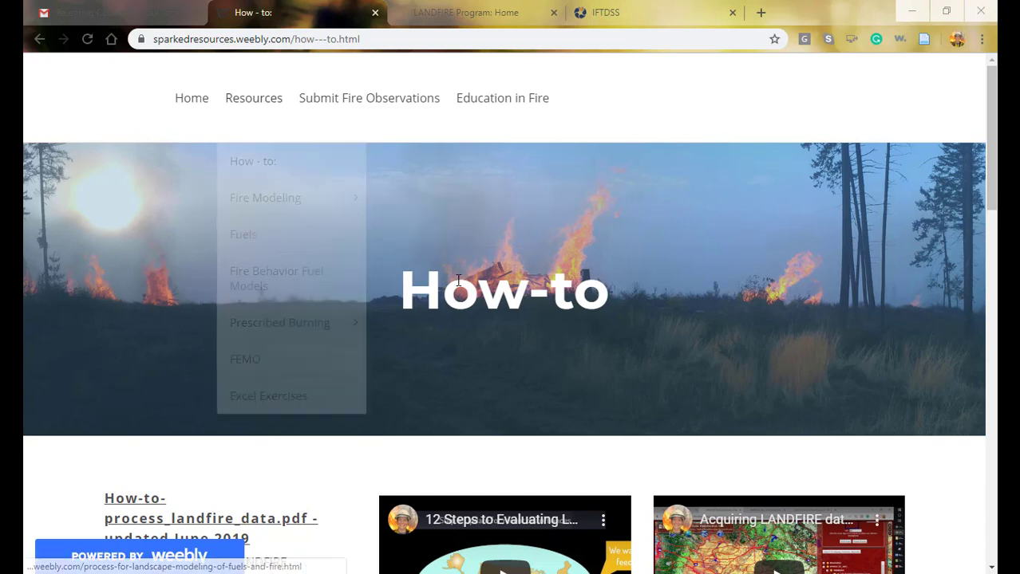
pyautogui.scroll(-2, 276, 383)
pyautogui.scroll(-2, 277, 453)
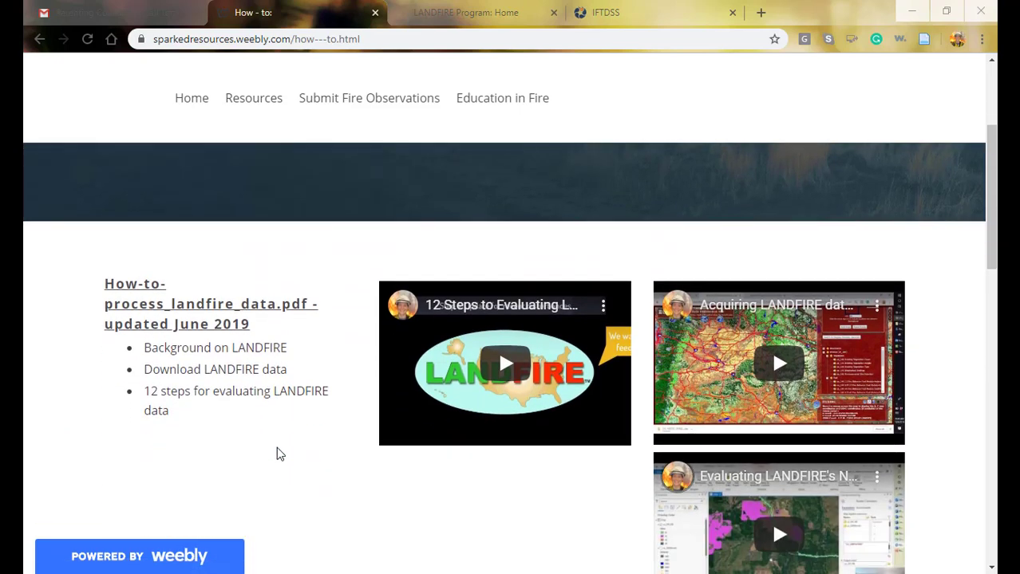
pyautogui.scroll(3, 276, 453)
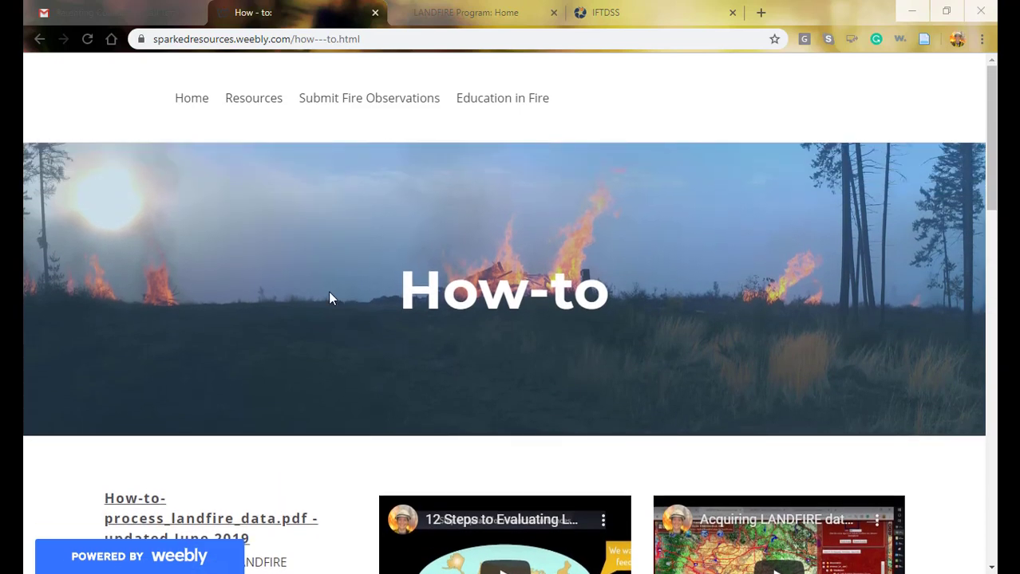
pyautogui.moveTo(284, 113)
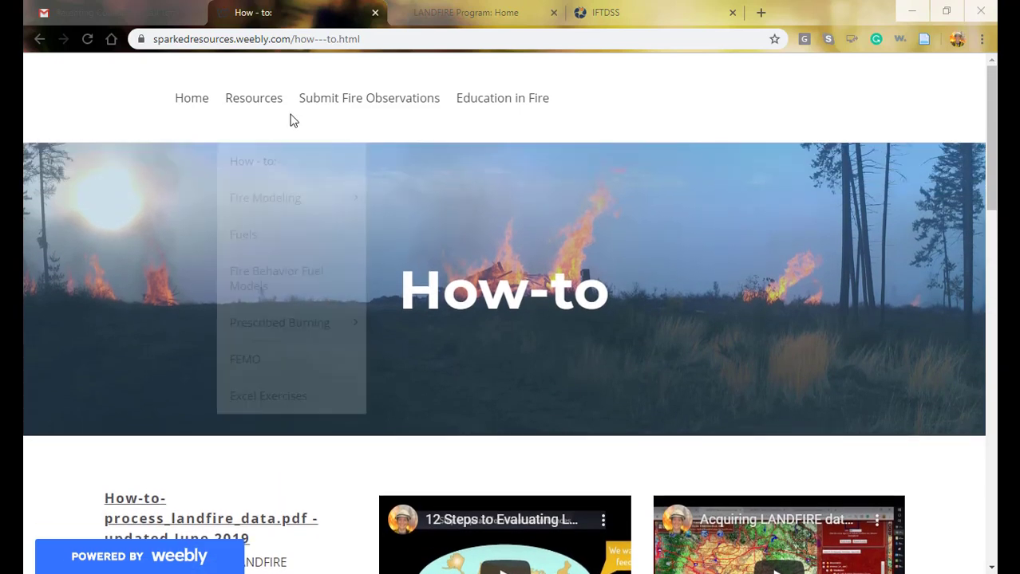
pyautogui.moveTo(319, 197)
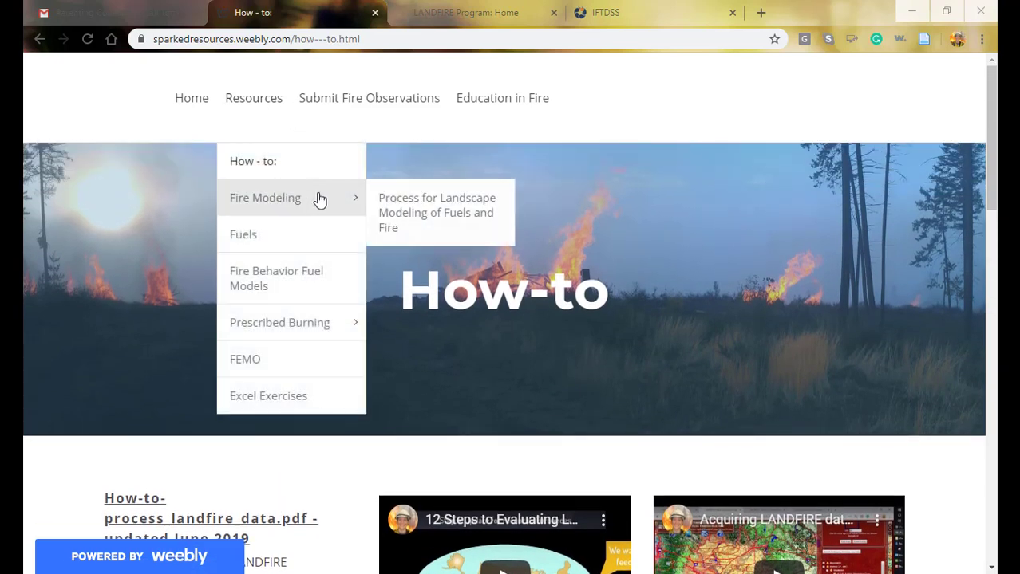
pyautogui.click(409, 212)
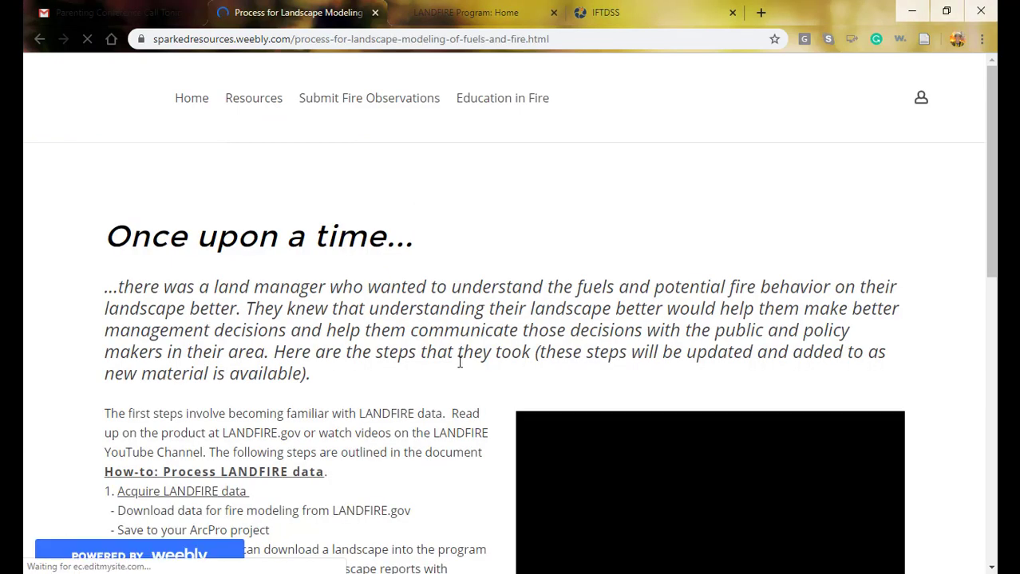
pyautogui.scroll(-2, 439, 407)
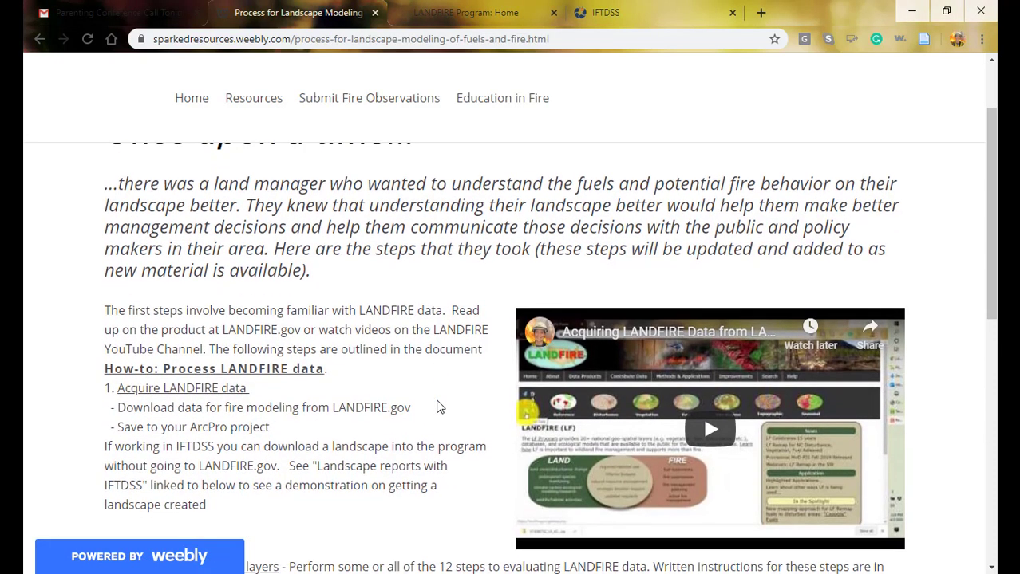
pyautogui.scroll(-1, 439, 407)
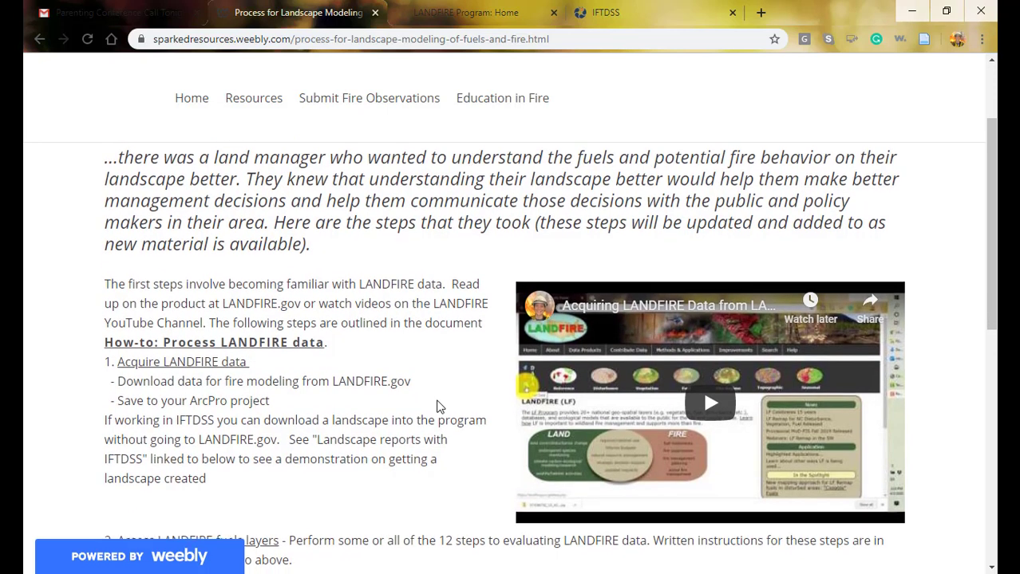
pyautogui.scroll(-1, 440, 407)
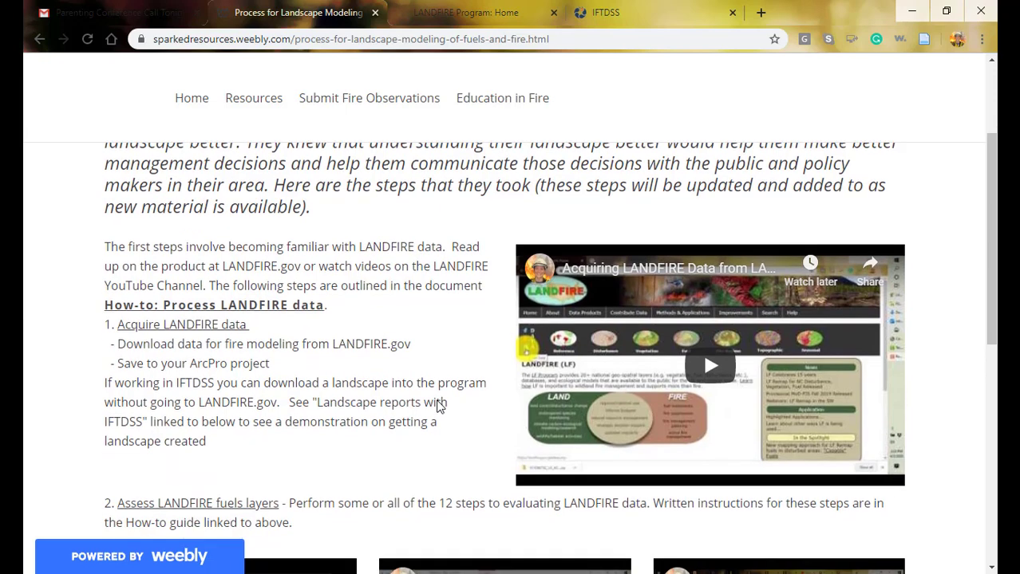
pyautogui.scroll(2, 440, 407)
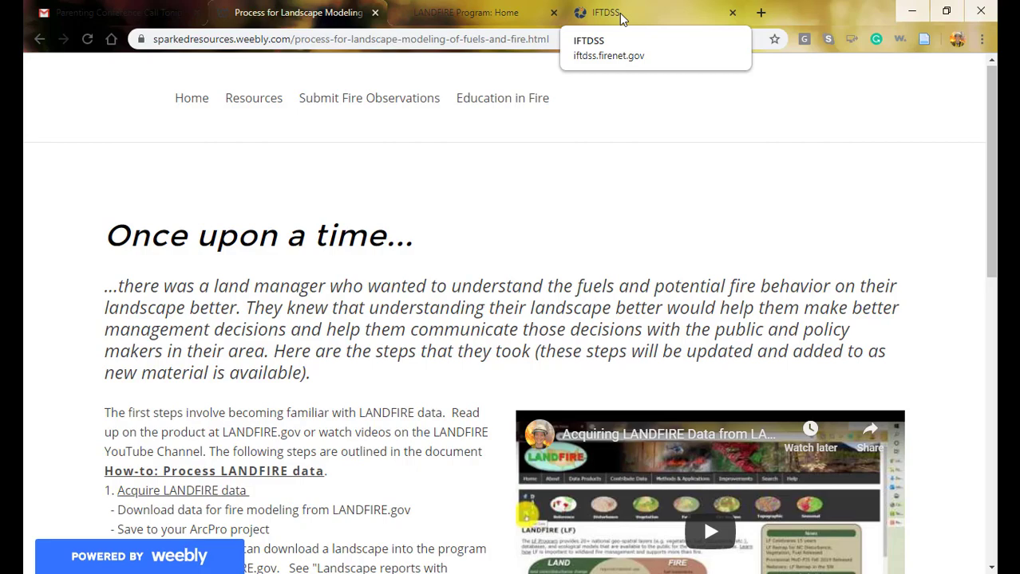
# - Switch to IFTDSS Map Studio and add the historic wildfire reference layers Fire Perimeters 2010-2016 and Fire Perimeters 2017 to the map
pyautogui.click(619, 13)
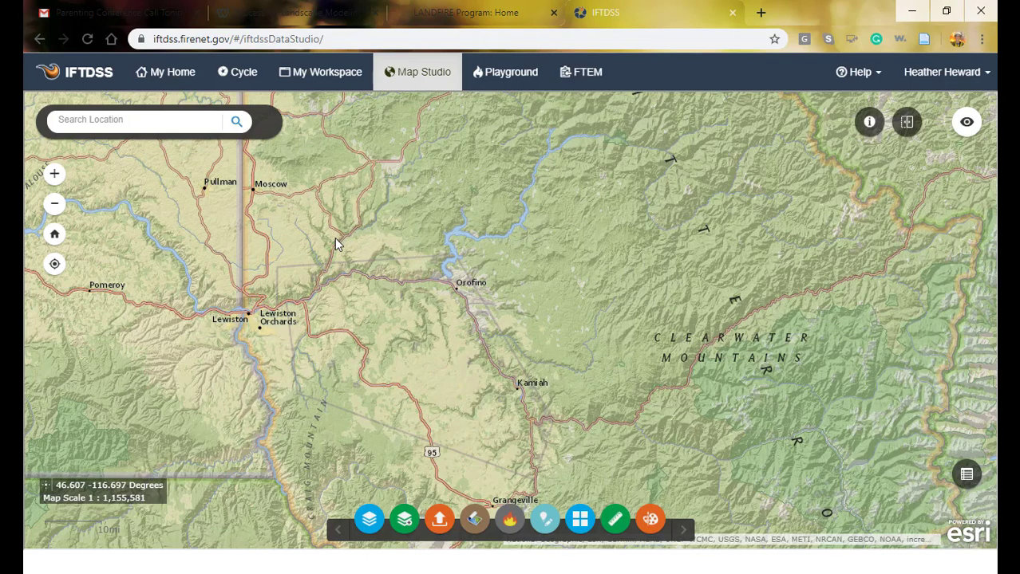
pyautogui.moveTo(342, 240); pyautogui.dragTo(396, 275)
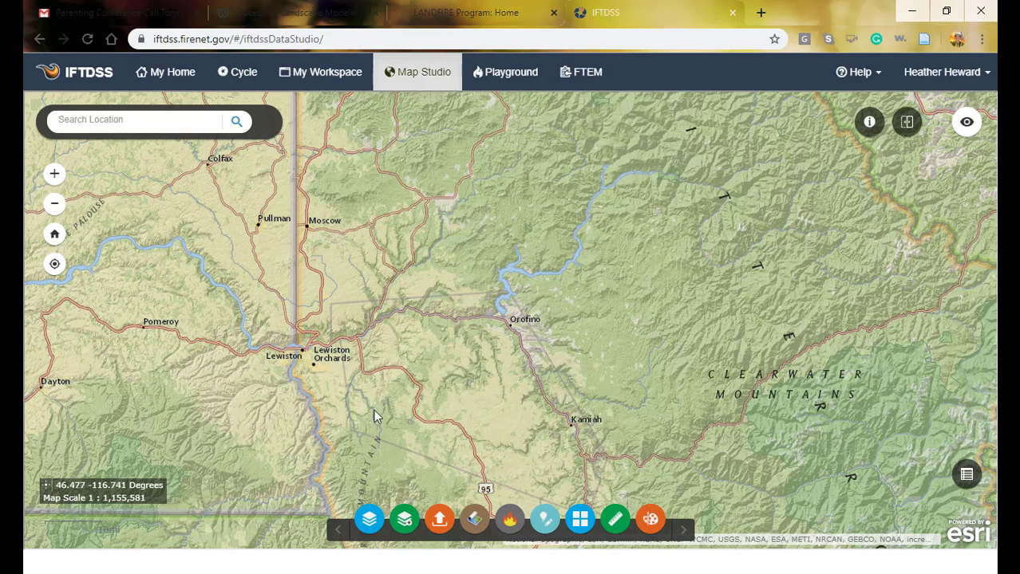
pyautogui.click(404, 520)
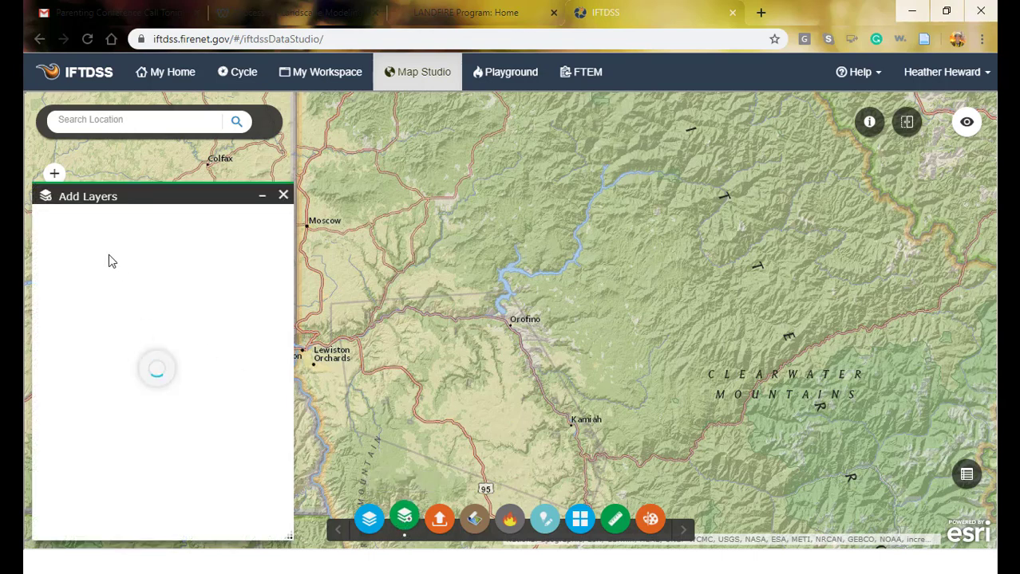
pyautogui.click(54, 292)
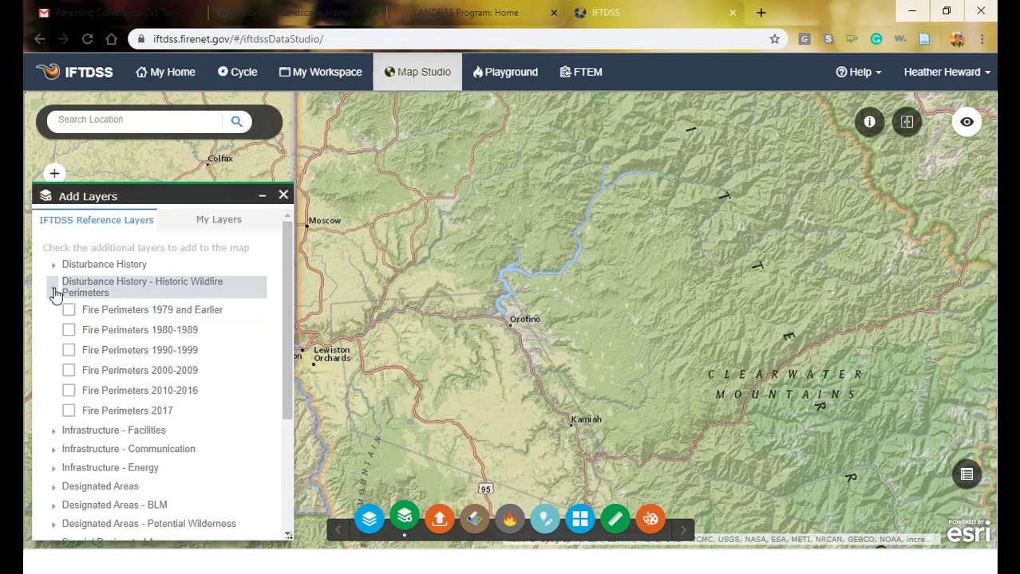
pyautogui.click(69, 390)
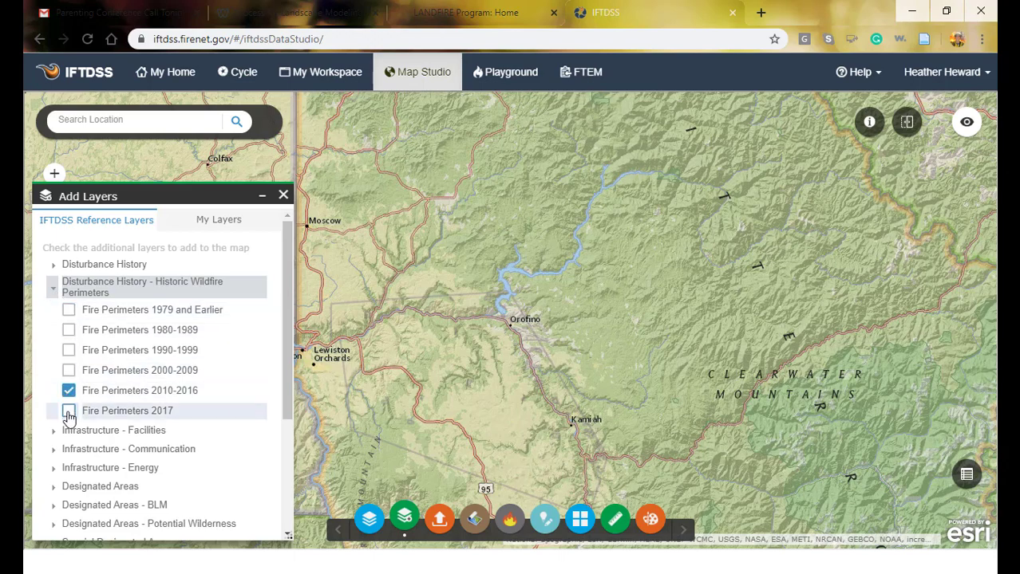
pyautogui.click(68, 412)
pyautogui.click(69, 413)
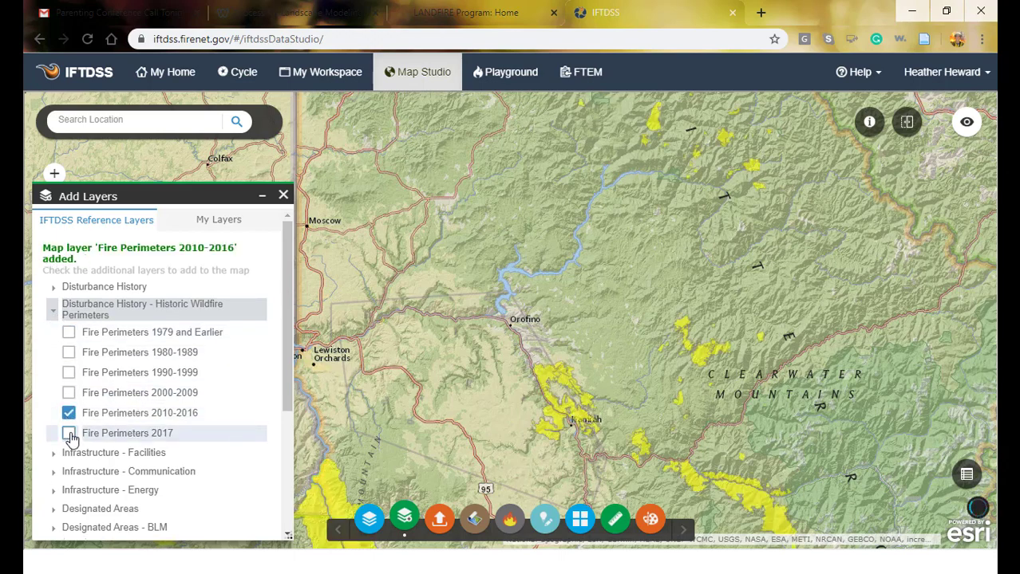
pyautogui.click(68, 433)
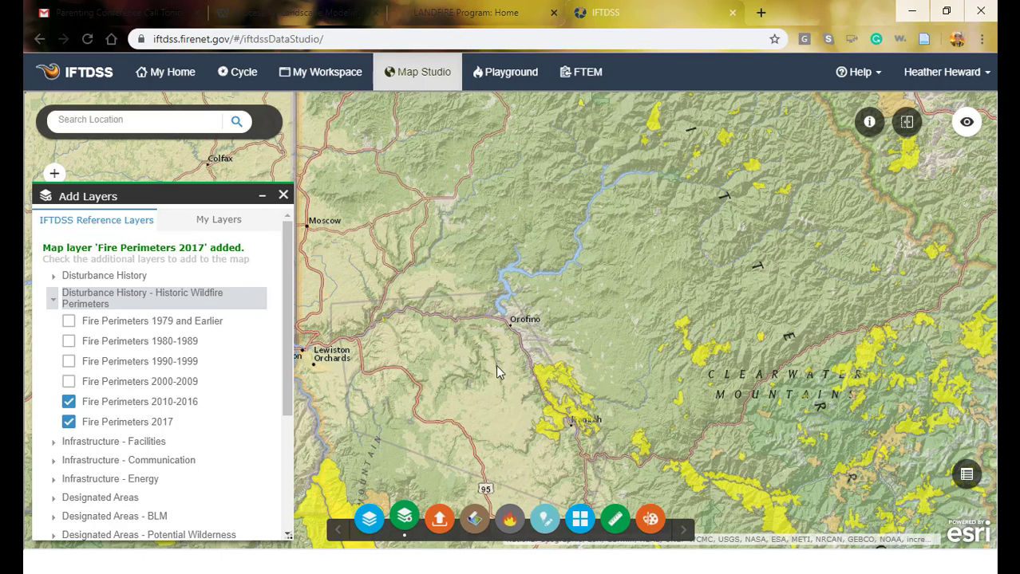
# - Identify the yellow fire perimeter beside Kamiah on the map and review the incident attributes in its results
pyautogui.moveTo(492, 374); pyautogui.dragTo(578, 384)
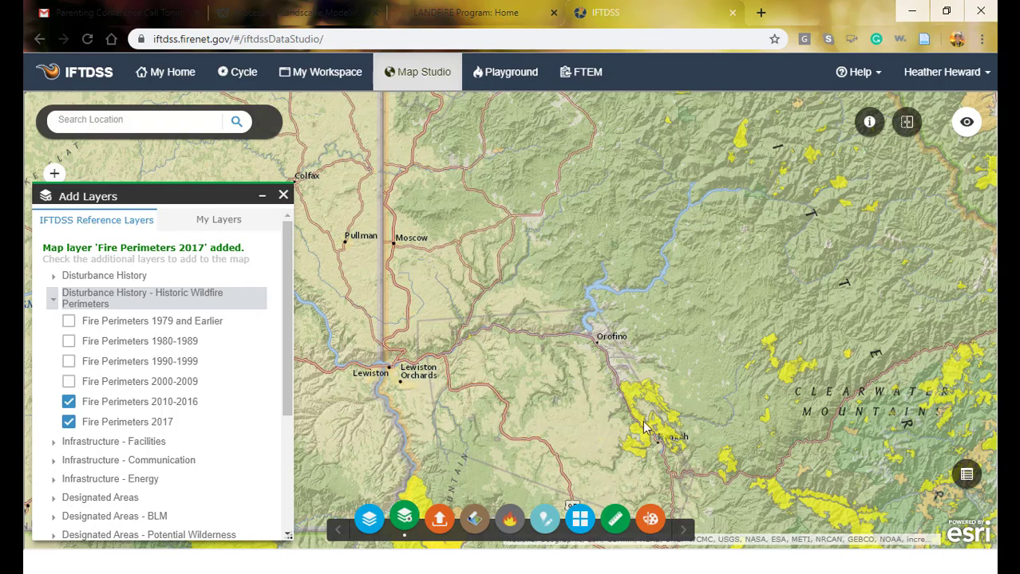
pyautogui.moveTo(718, 483); pyautogui.dragTo(612, 407)
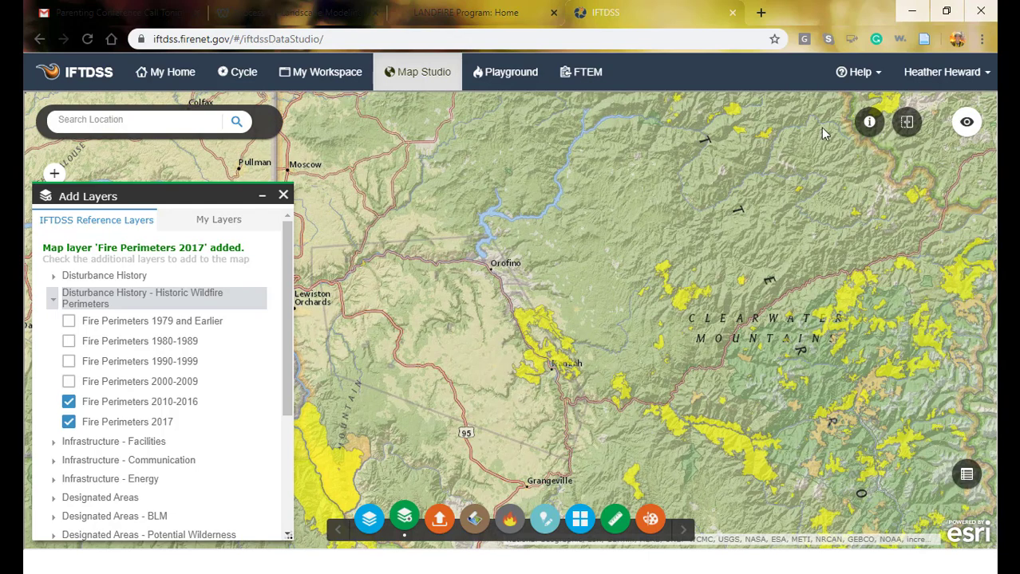
pyautogui.click(869, 121)
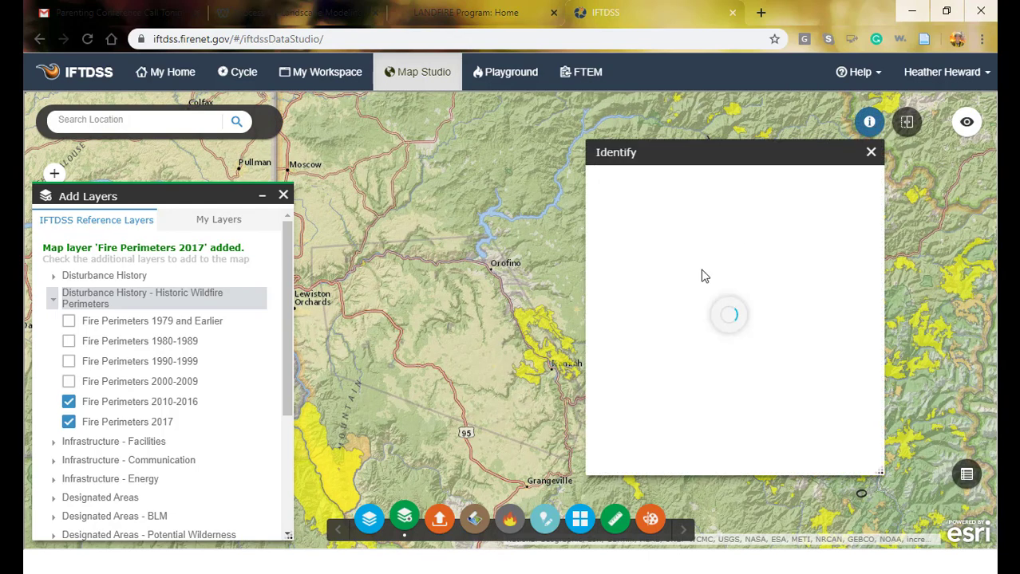
pyautogui.click(532, 359)
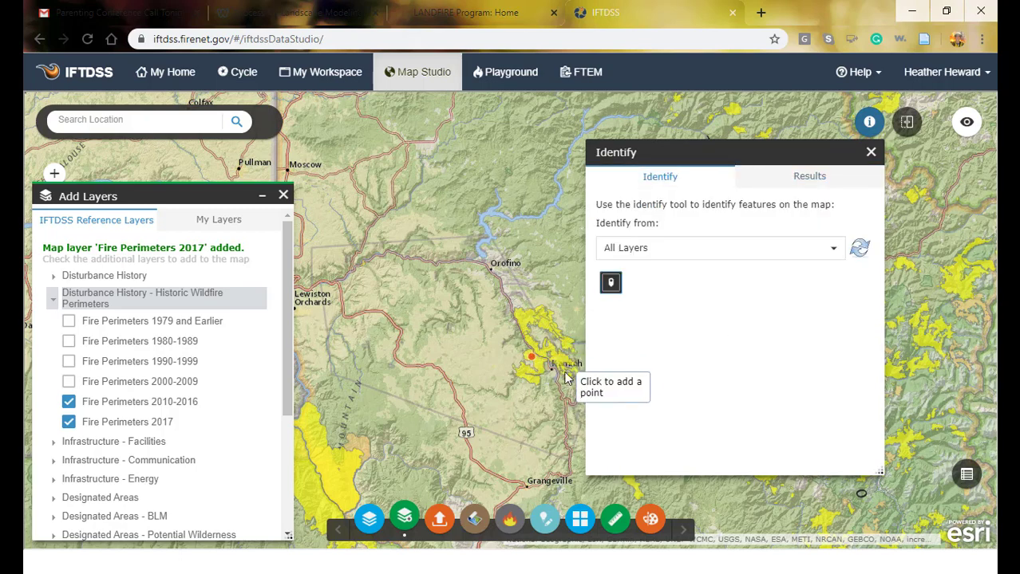
pyautogui.click(535, 365)
pyautogui.scroll(-3, 740, 407)
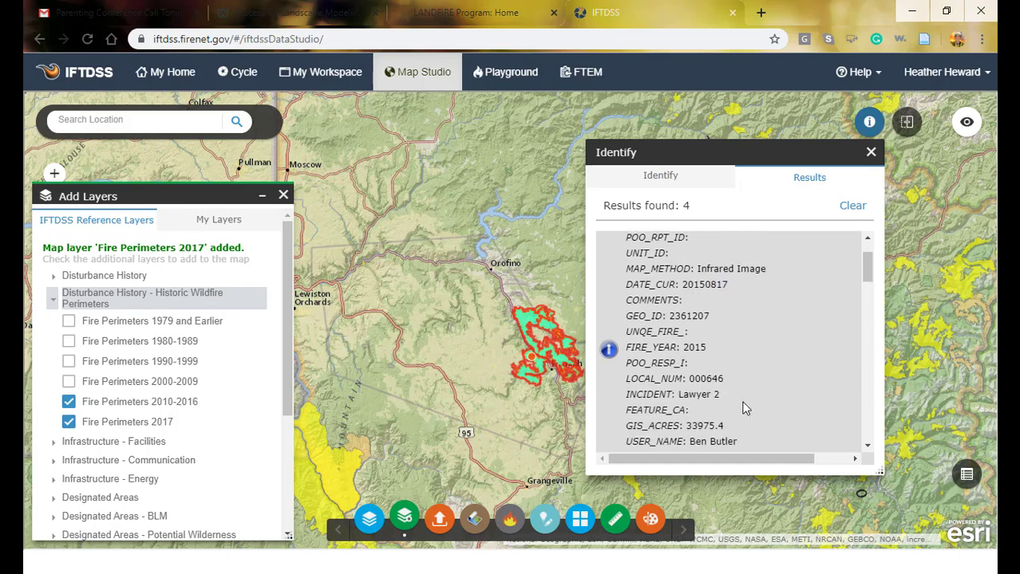
pyautogui.scroll(-5, 742, 407)
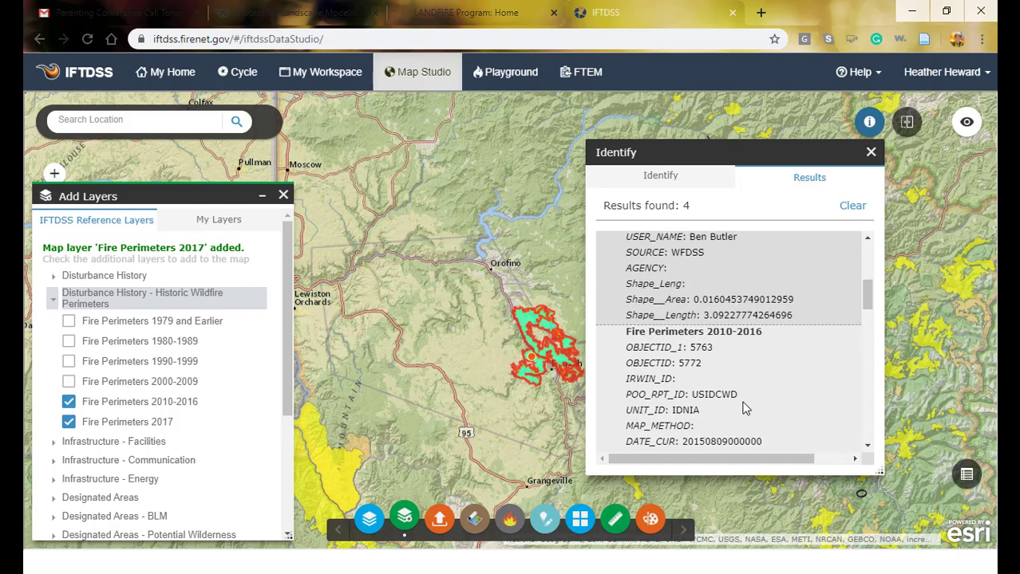
pyautogui.scroll(-3, 742, 406)
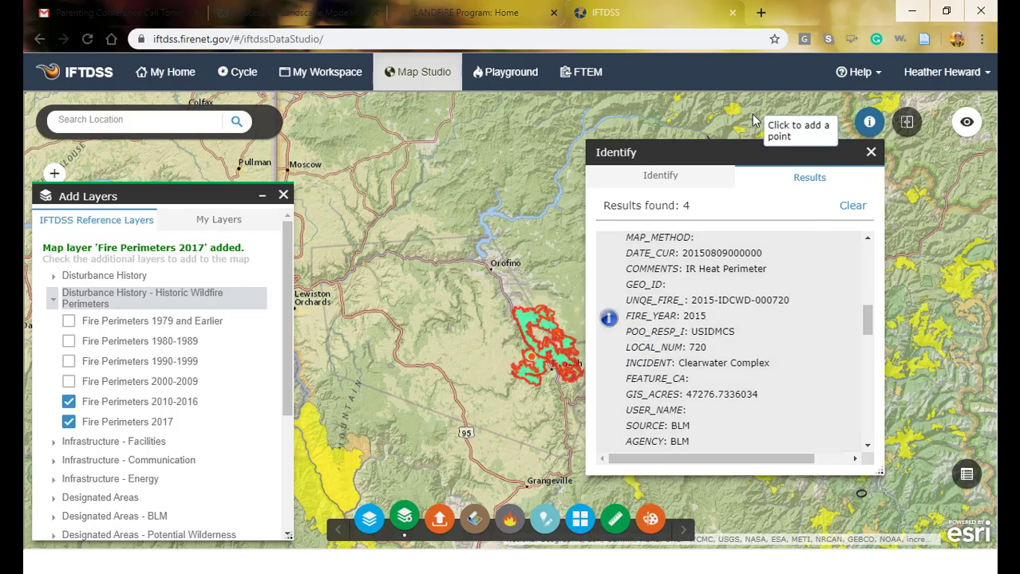
# - Identify the fire perimeter southeast of Kamiah, review its attributes, and inspect the Hoodoo Mountains area northeast of Moscow
pyautogui.moveTo(758, 149); pyautogui.dragTo(354, 161)
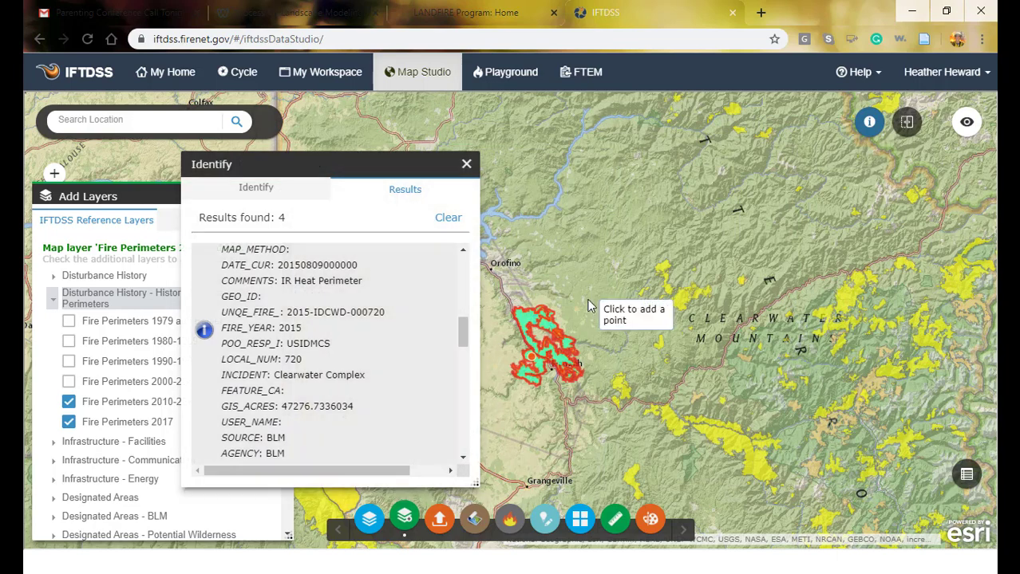
pyautogui.click(671, 421)
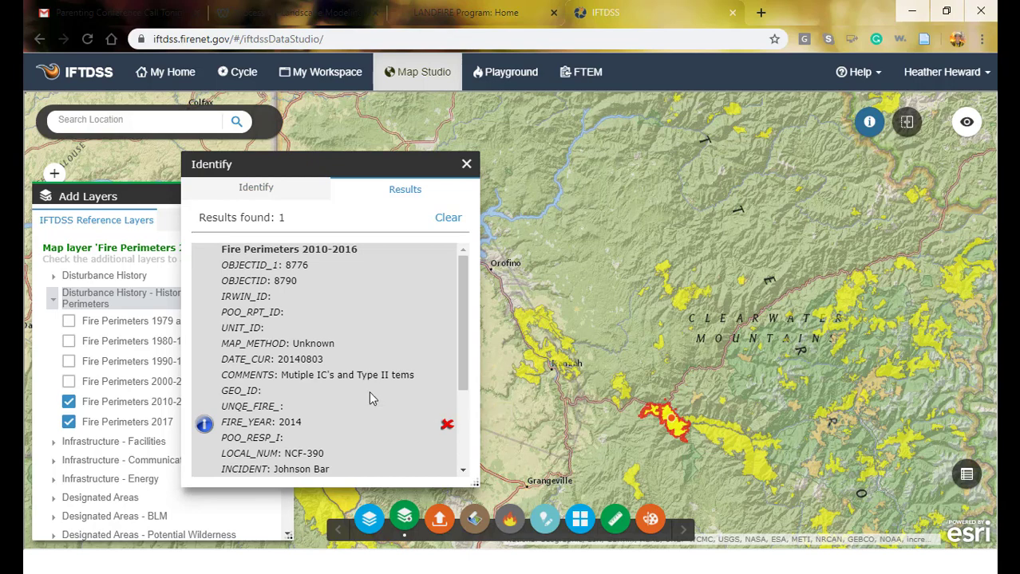
pyautogui.scroll(-1, 370, 398)
pyautogui.scroll(-1, 369, 391)
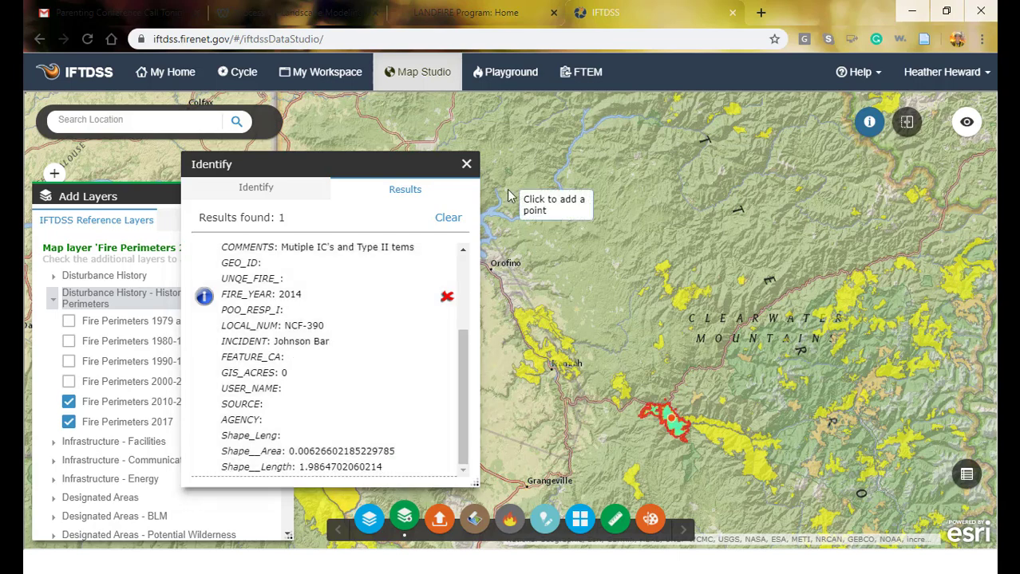
pyautogui.click(466, 165)
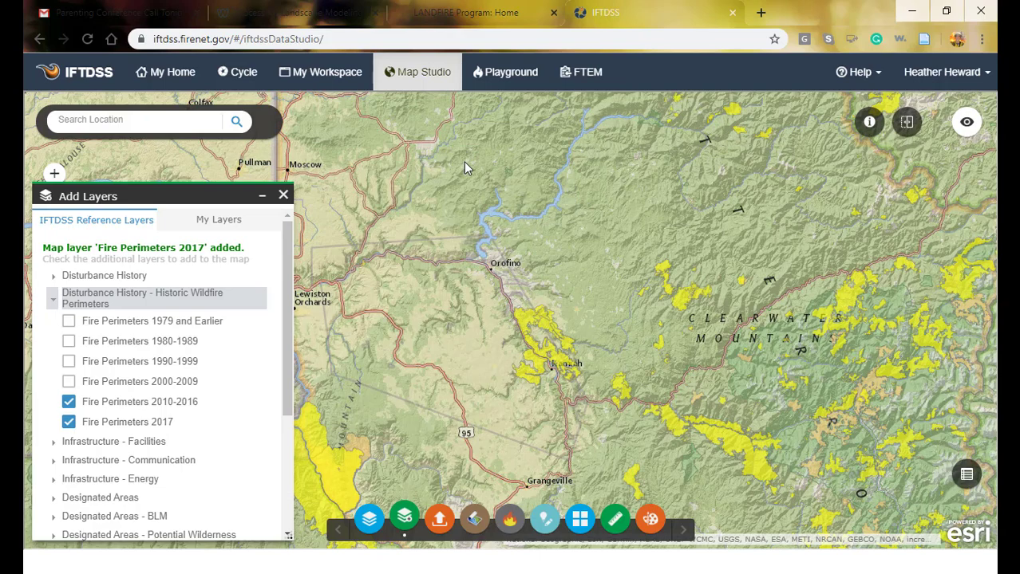
pyautogui.moveTo(438, 167); pyautogui.dragTo(591, 392)
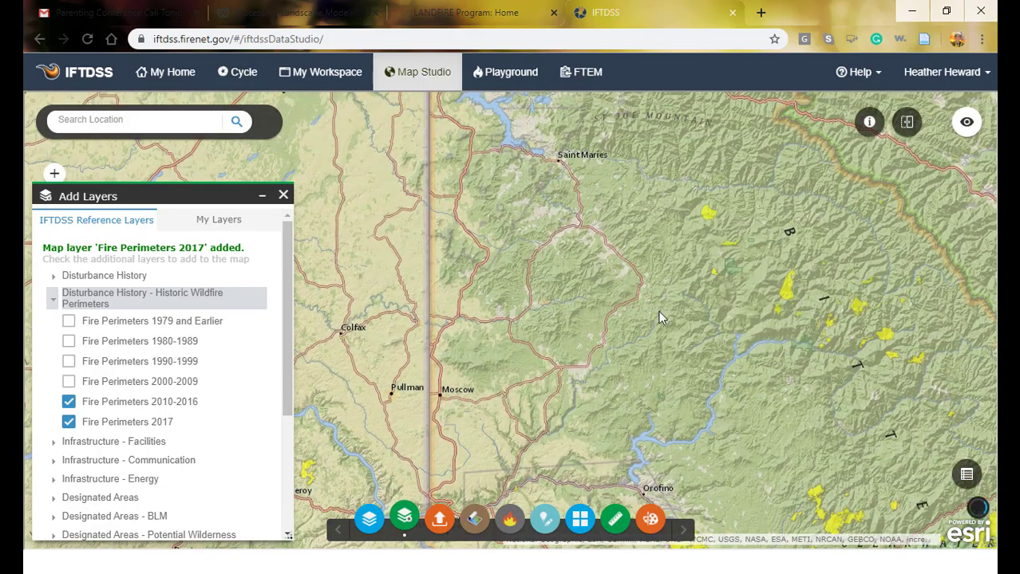
pyautogui.scroll(1, 547, 317)
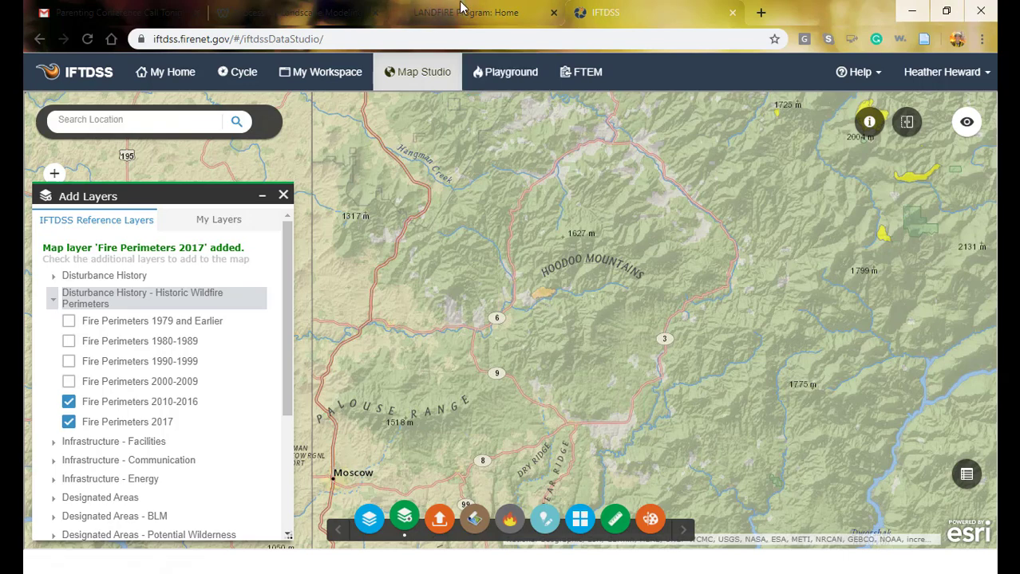
# - Switch to the LANDFIRE website, open the Data Distribution Site viewer for eastern Washington, and dismiss its notice
pyautogui.click(438, 14)
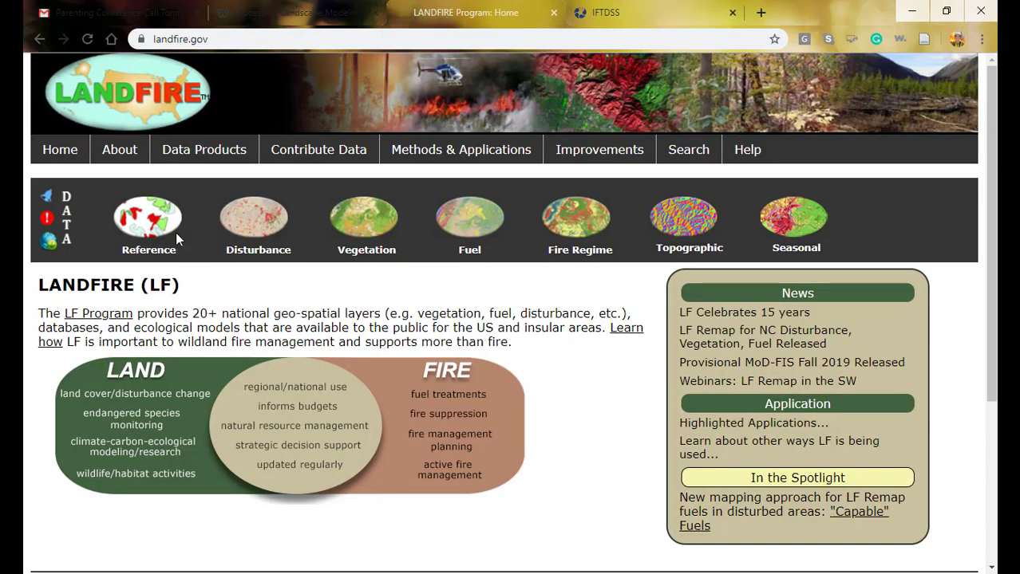
pyautogui.click(48, 247)
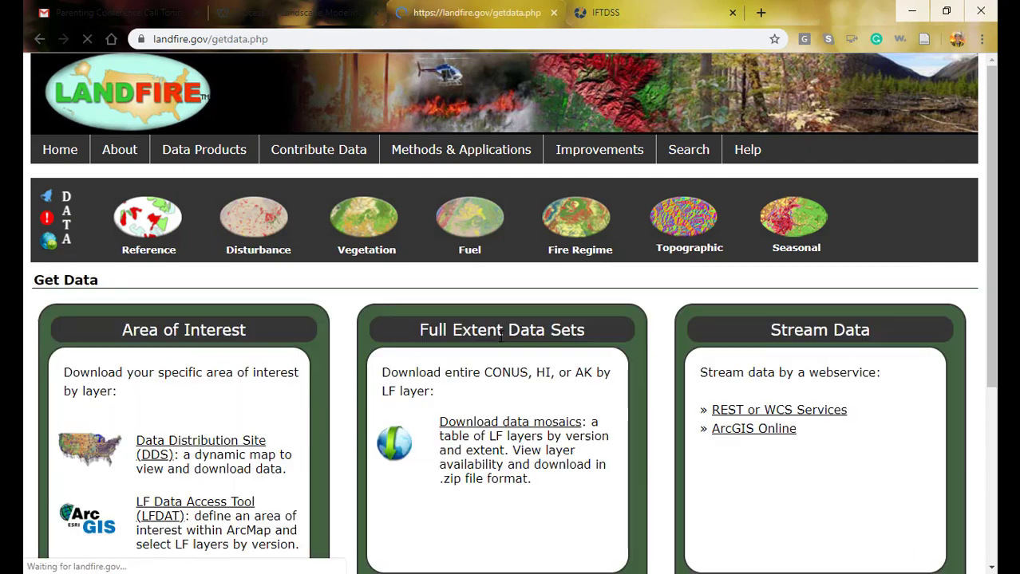
pyautogui.click(206, 449)
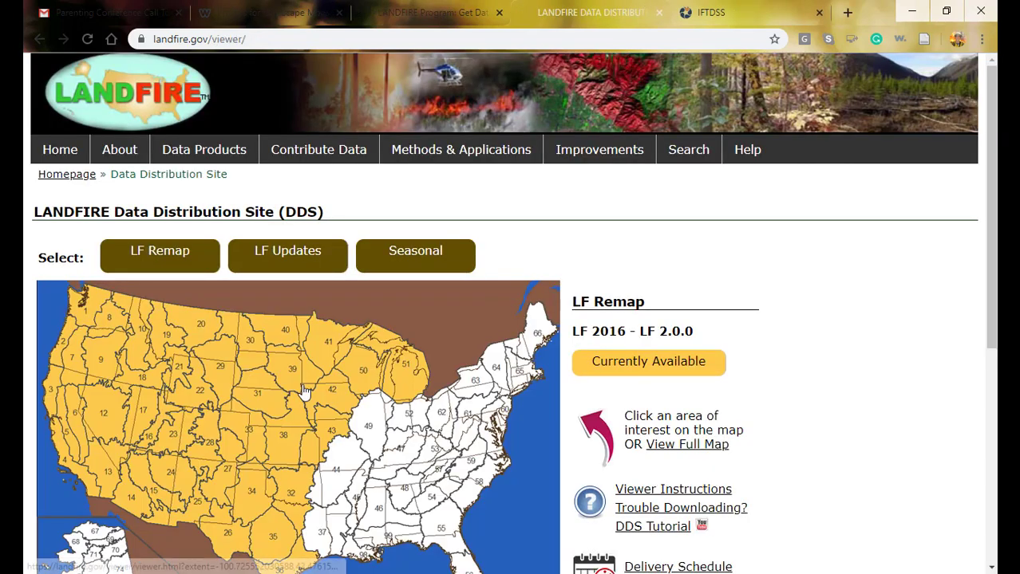
pyautogui.click(130, 329)
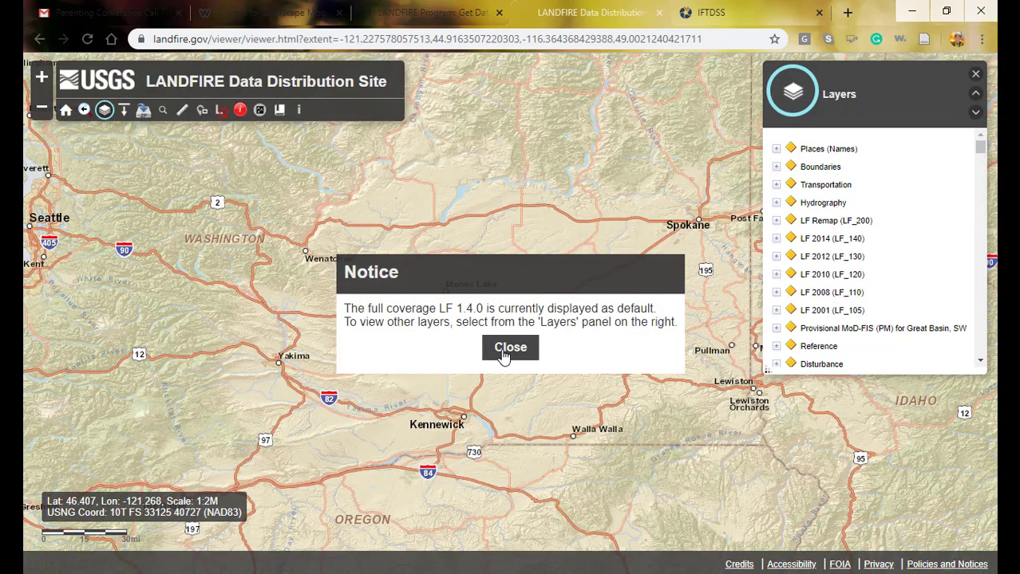
pyautogui.click(509, 347)
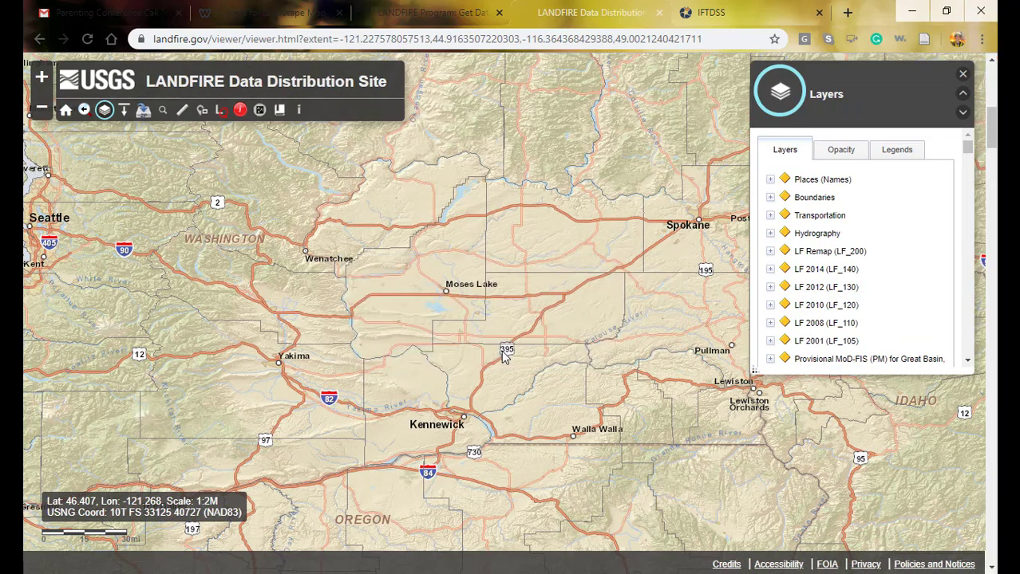
# - Preview the us_140 Existing Vegetation Type layer from the LF 2014 Vegetation group and hide it again
pyautogui.click(770, 269)
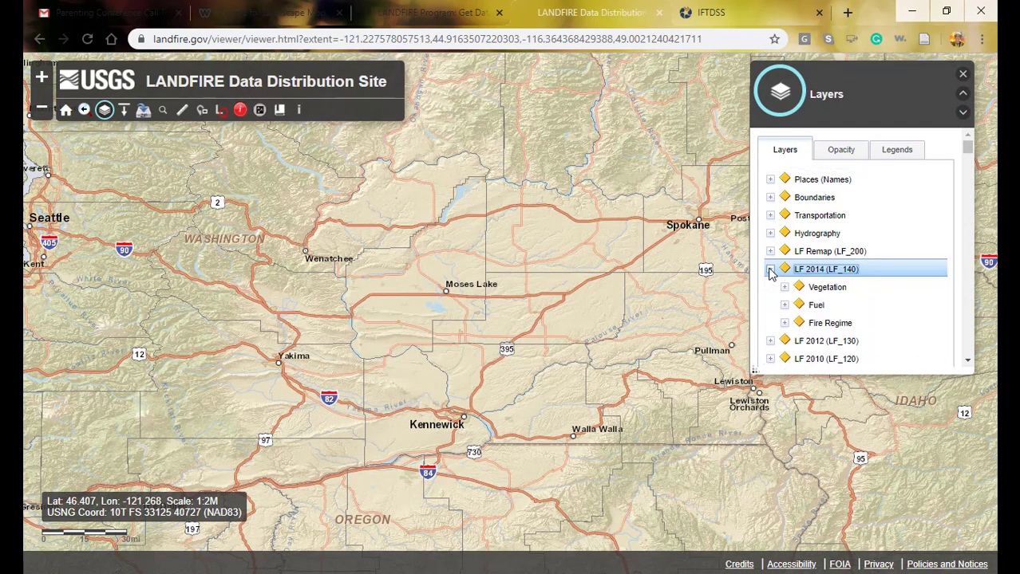
pyautogui.click(784, 288)
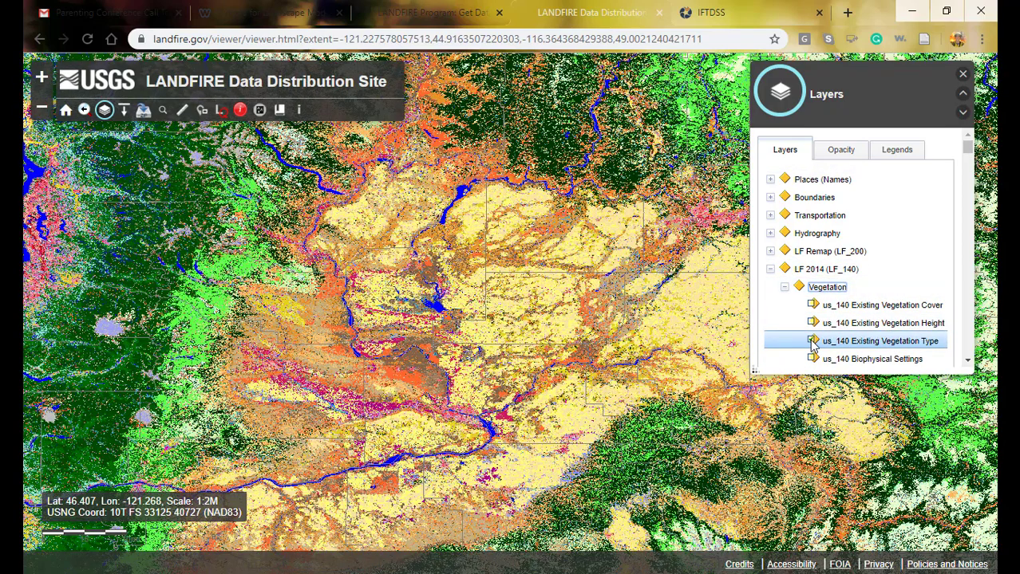
pyautogui.click(812, 342)
# - Collapse the LF 2014 group and display the us Historical Disturbance (2016) layer for the Clearwater River area in Idaho
pyautogui.moveTo(591, 365); pyautogui.dragTo(174, 376)
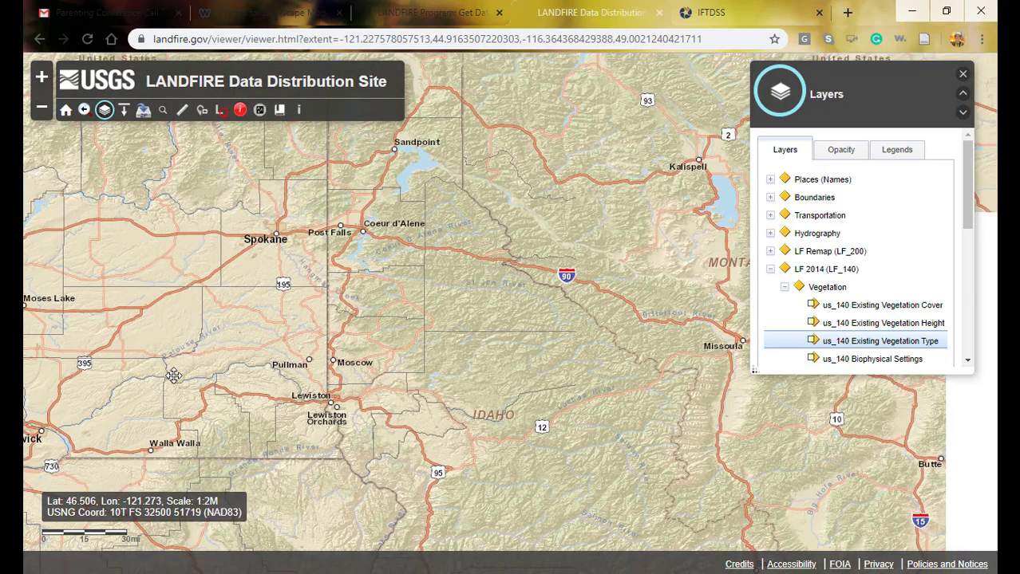
pyautogui.moveTo(426, 363); pyautogui.dragTo(417, 343)
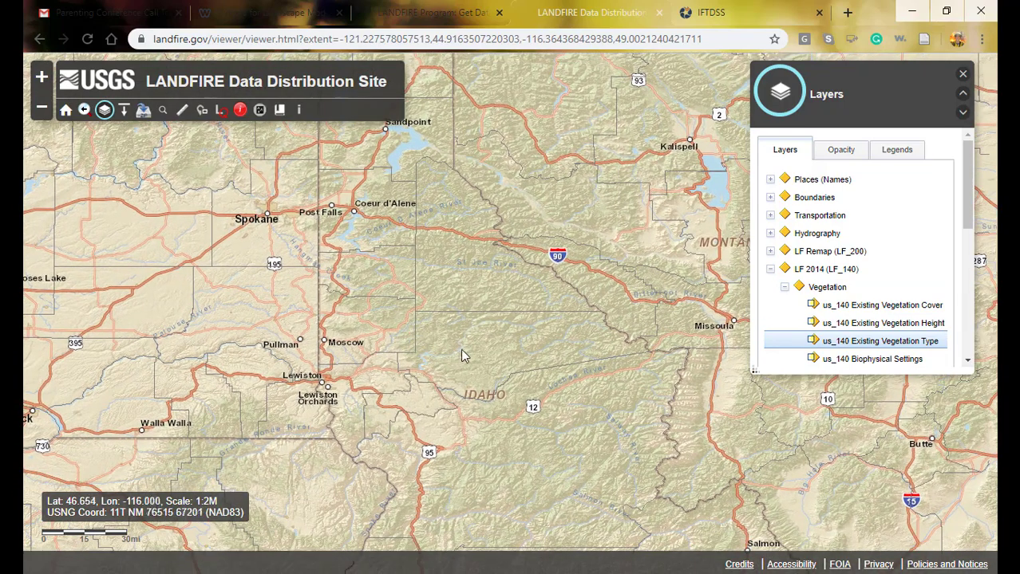
pyautogui.scroll(1, 420, 352)
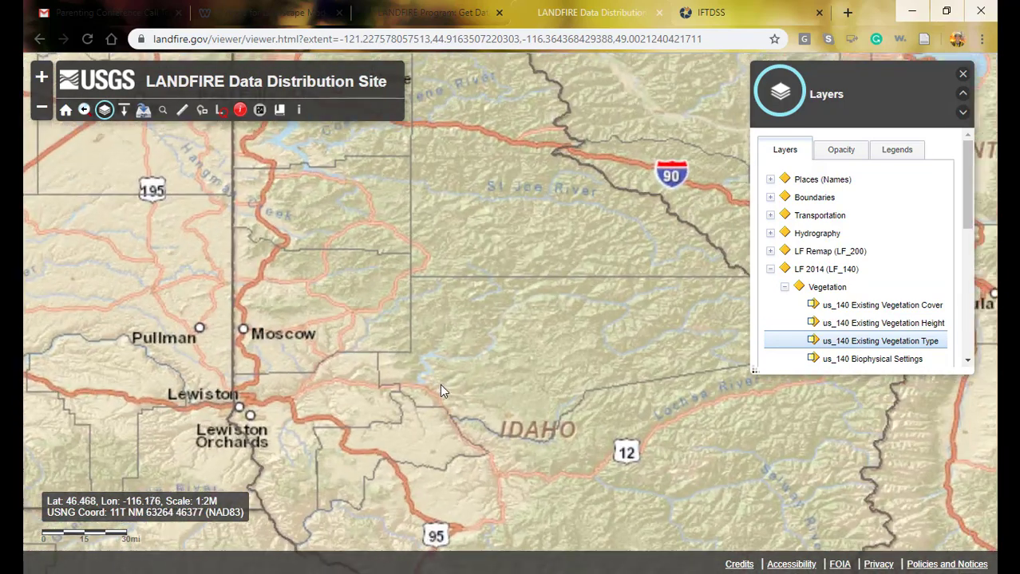
pyautogui.moveTo(440, 384); pyautogui.dragTo(427, 280)
pyautogui.scroll(1, 428, 280)
pyautogui.moveTo(490, 338); pyautogui.dragTo(471, 339)
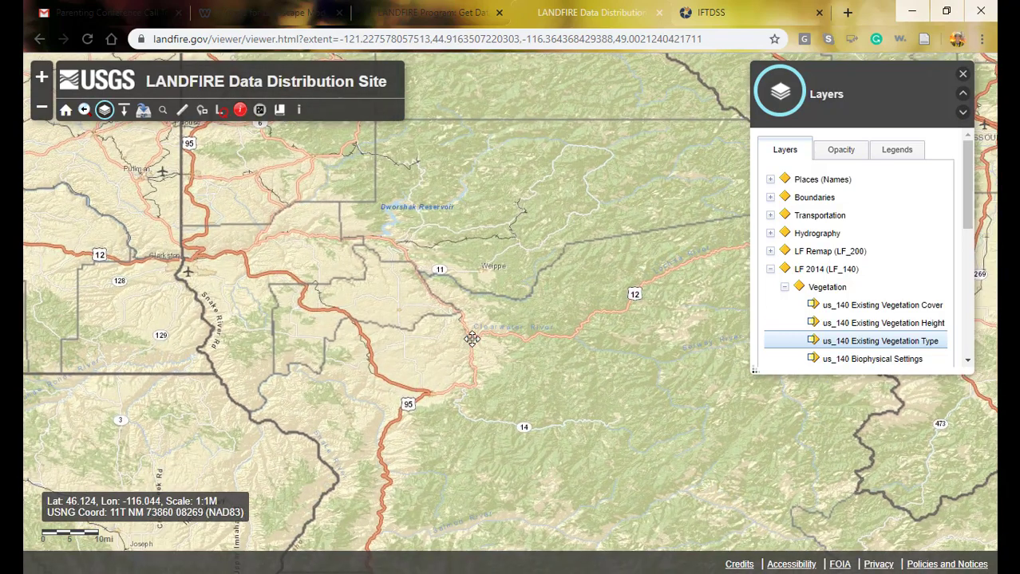
pyautogui.click(770, 271)
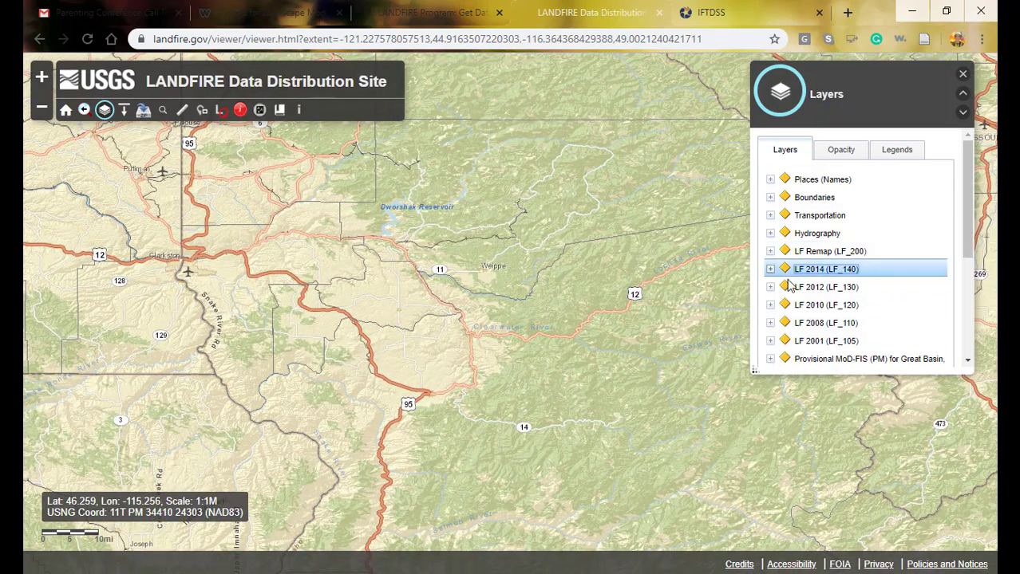
pyautogui.scroll(-2, 778, 263)
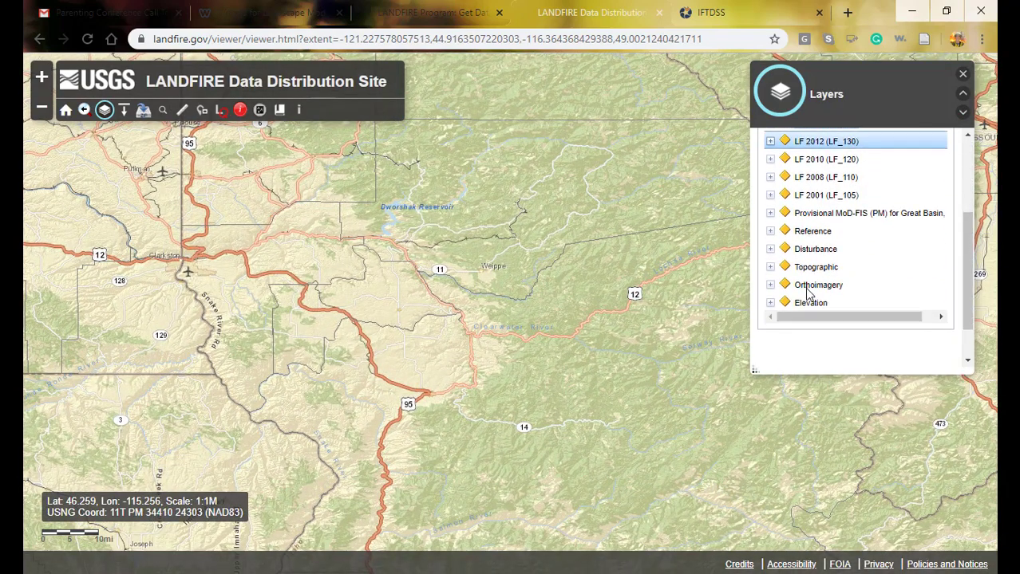
pyautogui.click(770, 249)
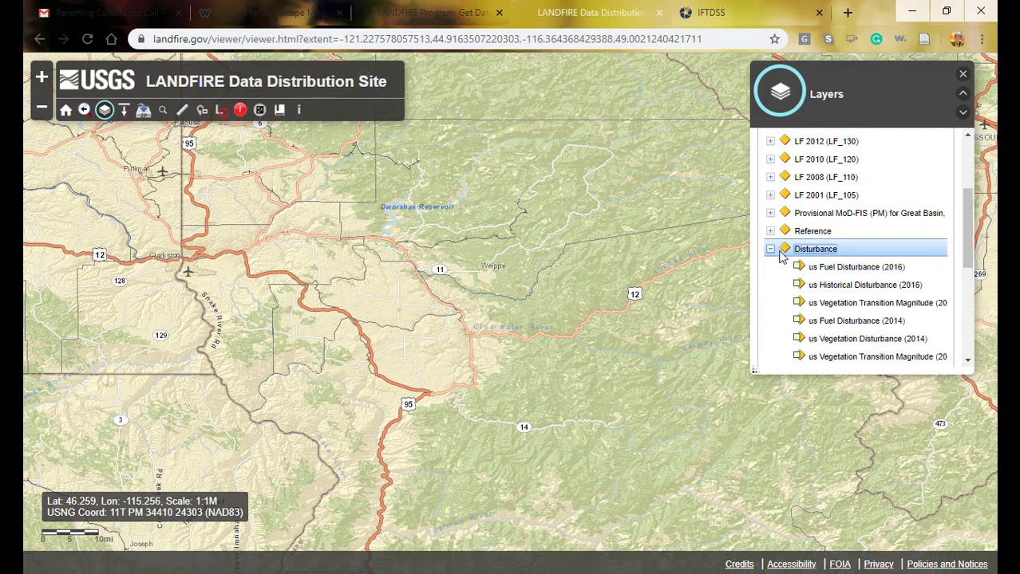
pyautogui.click(798, 285)
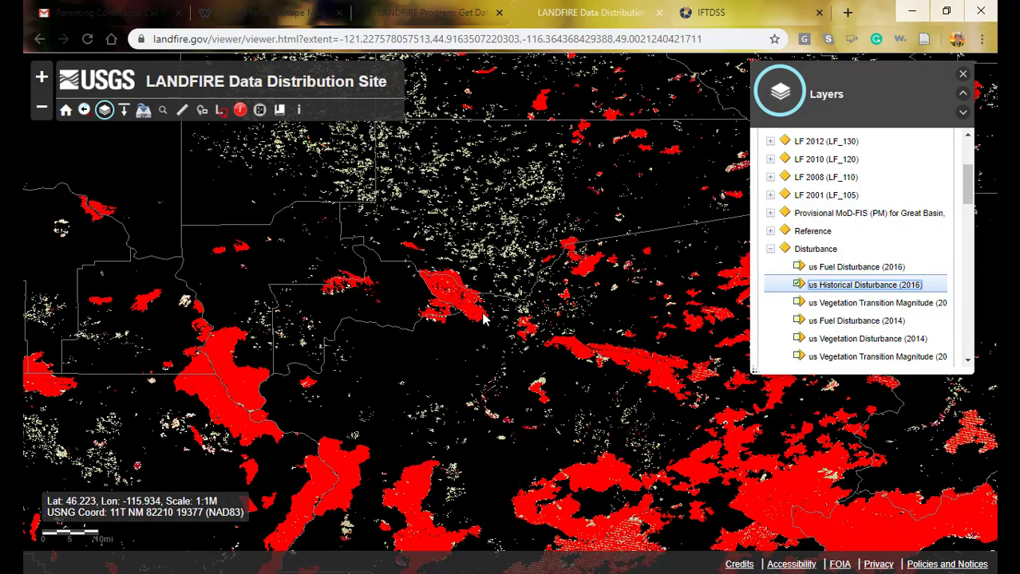
# - Examine the disturbances southeast of Kamiah, switch to IFTDSS, and compare them with the fire perimeters along the Clearwater River
pyautogui.moveTo(561, 377); pyautogui.dragTo(421, 371)
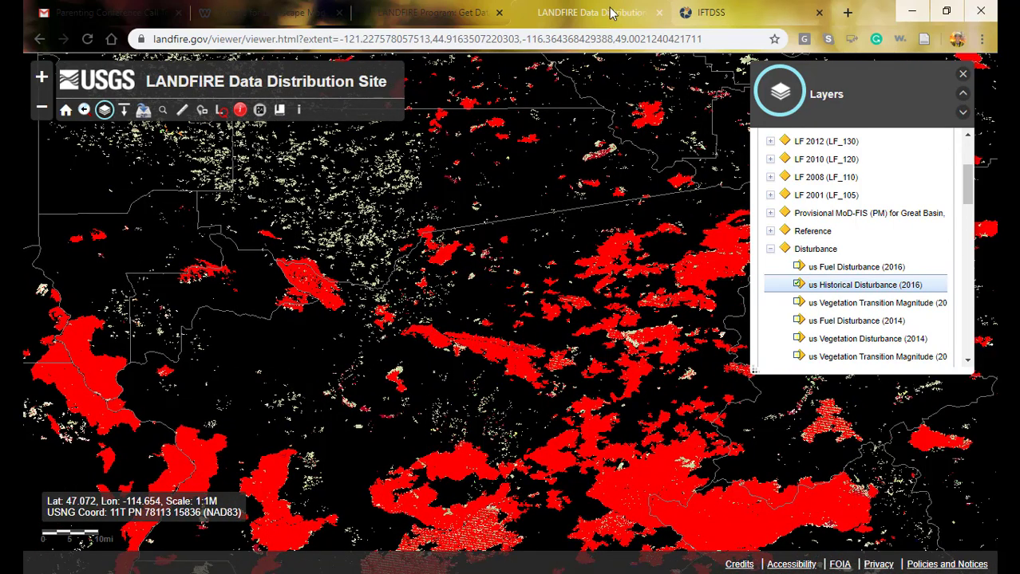
pyautogui.click(734, 14)
pyautogui.scroll(-2, 753, 307)
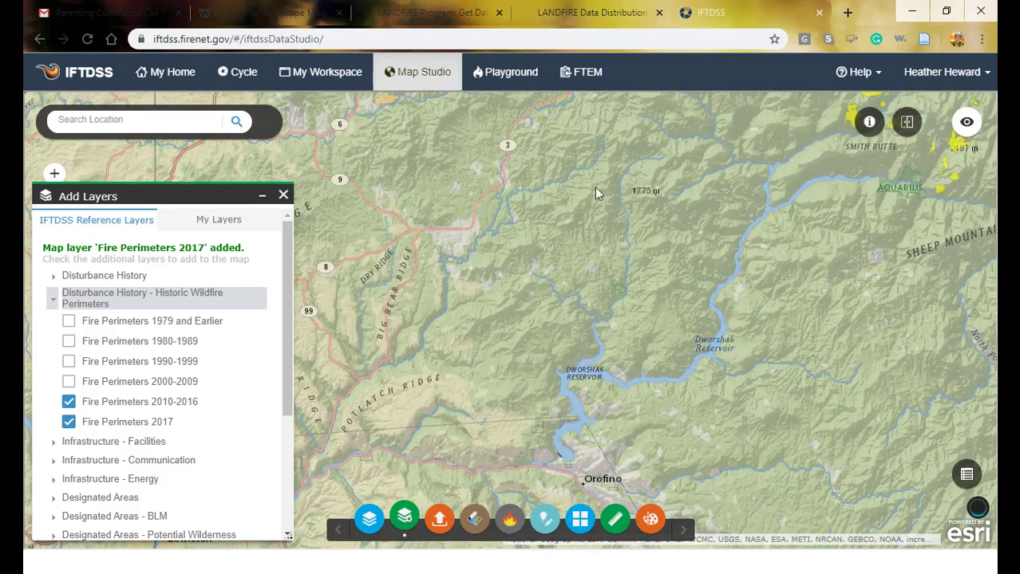
pyautogui.moveTo(590, 371); pyautogui.dragTo(584, 116)
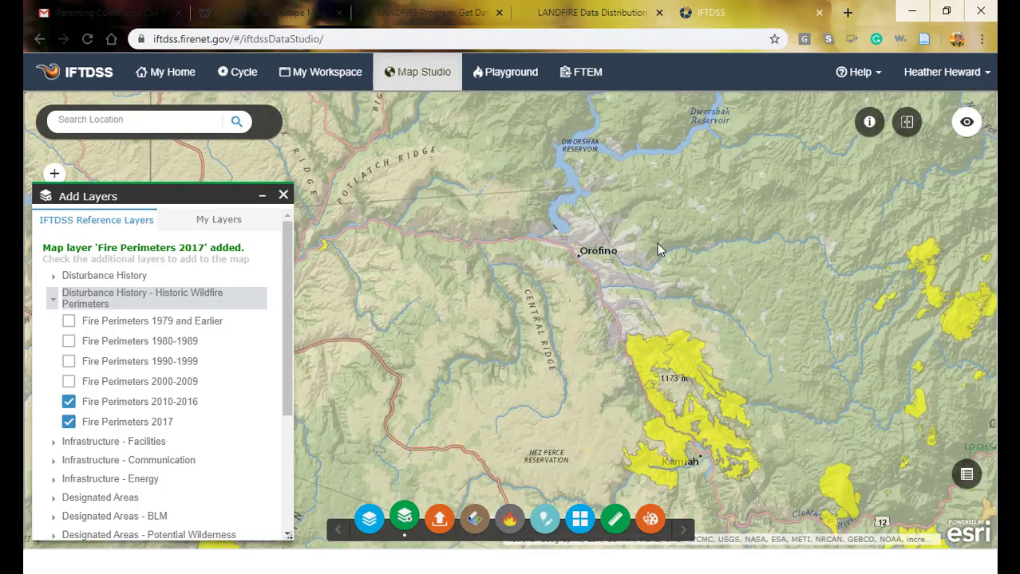
pyautogui.moveTo(660, 251); pyautogui.dragTo(539, 126)
pyautogui.moveTo(763, 437); pyautogui.dragTo(526, 408)
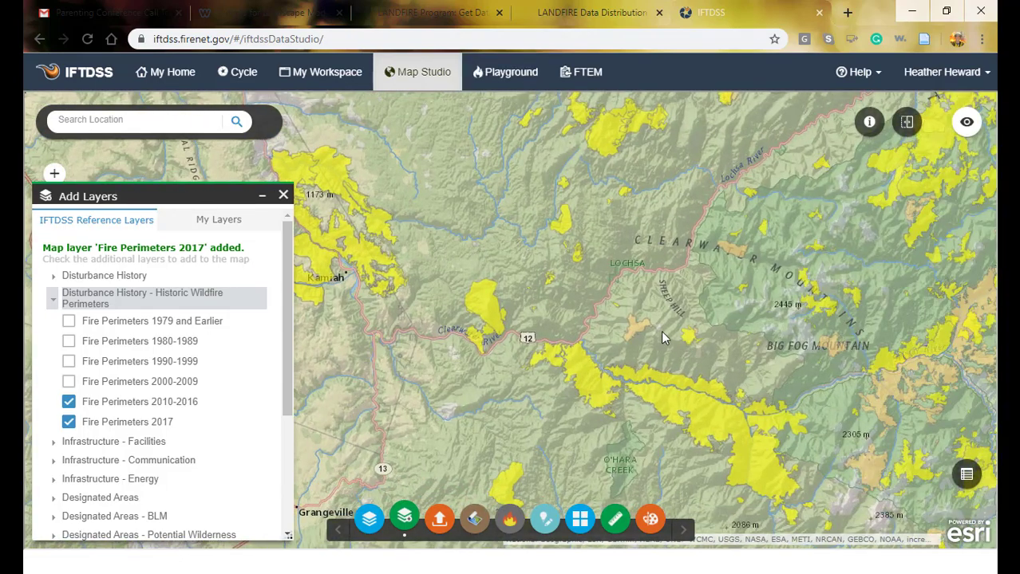
# - Return to the LANDFIRE viewer, inspect the matching disturbance shapes, and hide the us Historical Disturbance (2016) layer
pyautogui.click(544, 13)
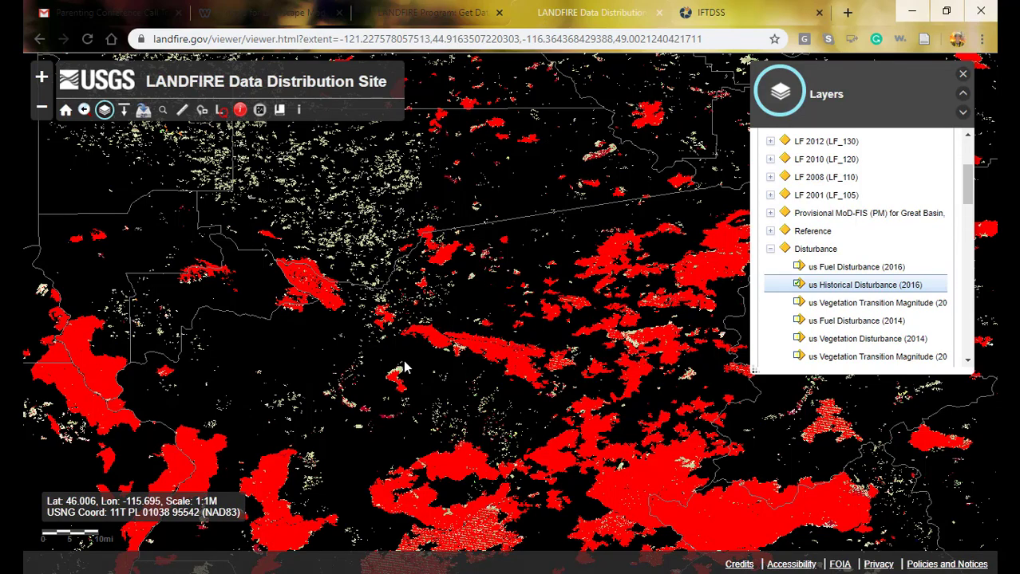
pyautogui.scroll(1, 405, 341)
pyautogui.moveTo(405, 342); pyautogui.dragTo(466, 376)
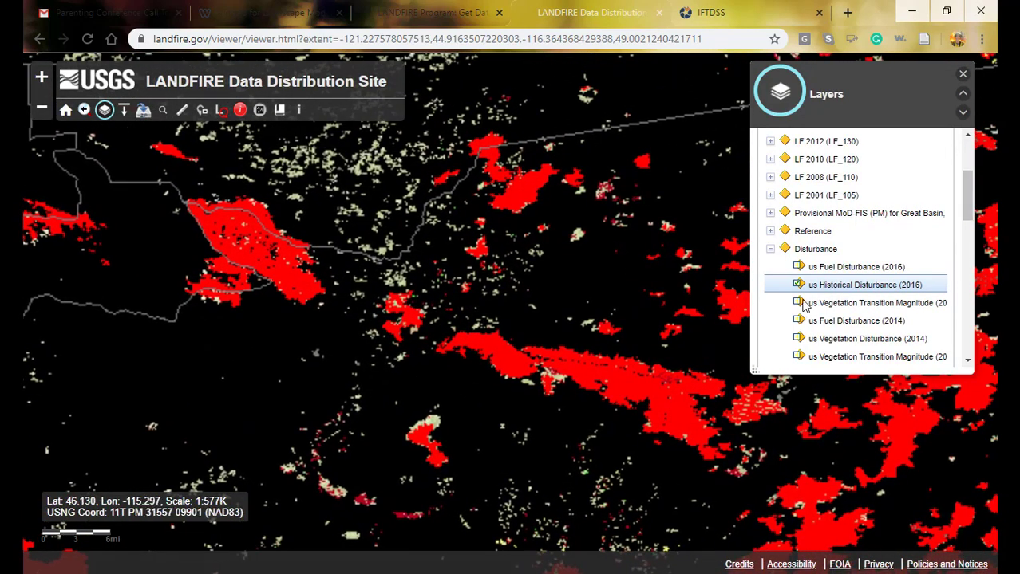
pyautogui.click(798, 285)
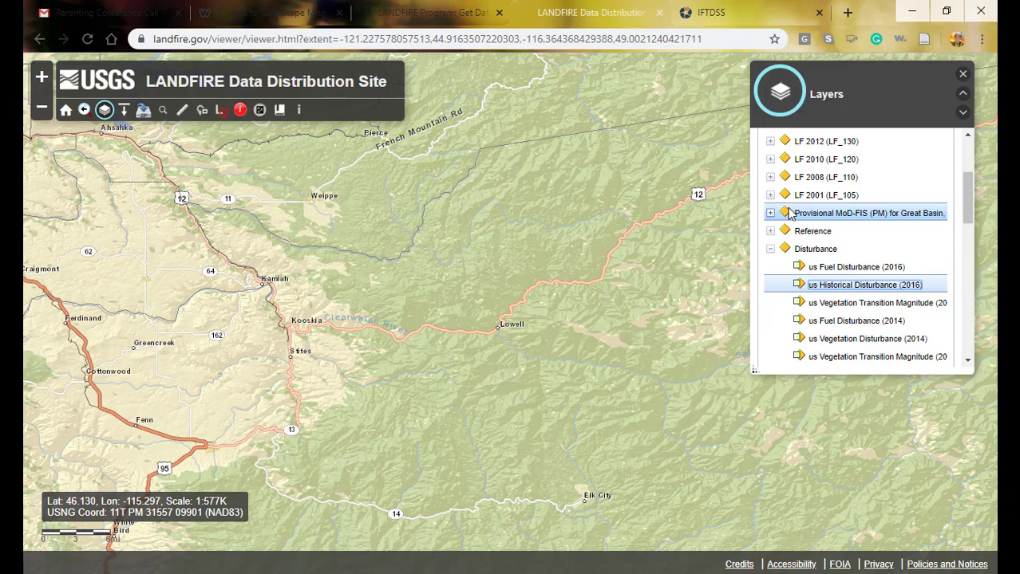
# - Expand the LF 2014 (LF_140) Fuel group in the layer list and collapse its Vegetation group
pyautogui.scroll(3, 788, 214)
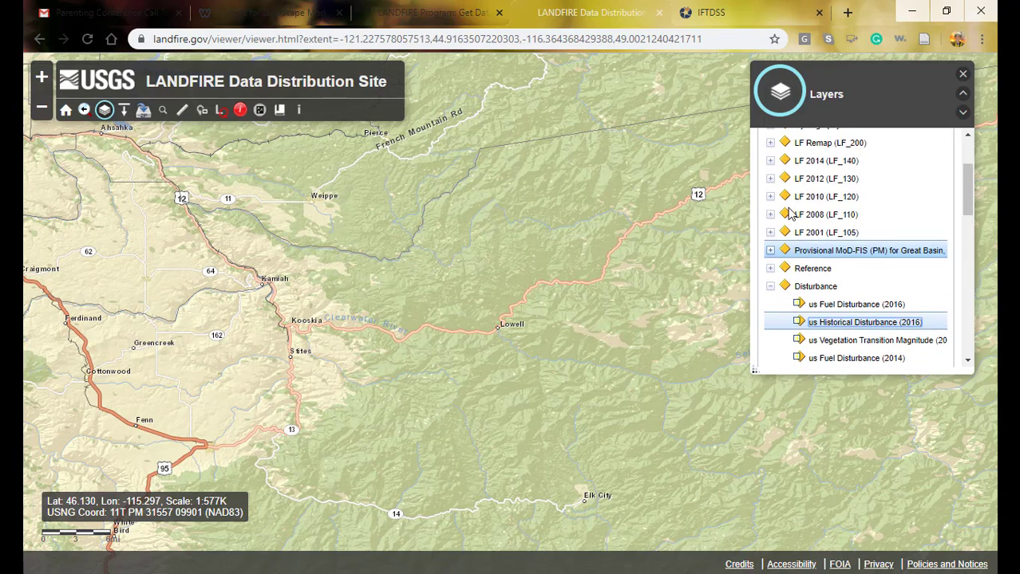
pyautogui.scroll(1, 788, 214)
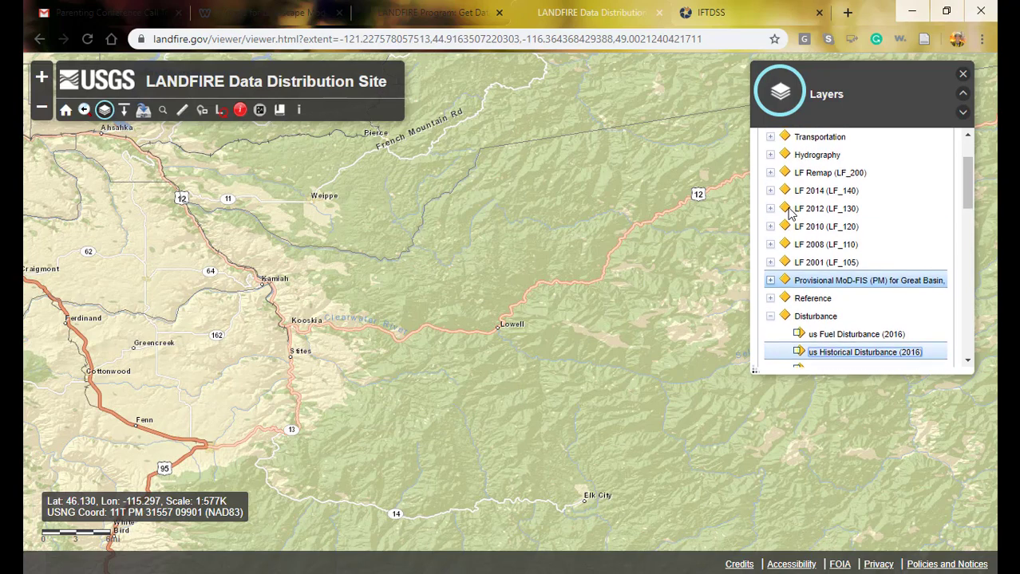
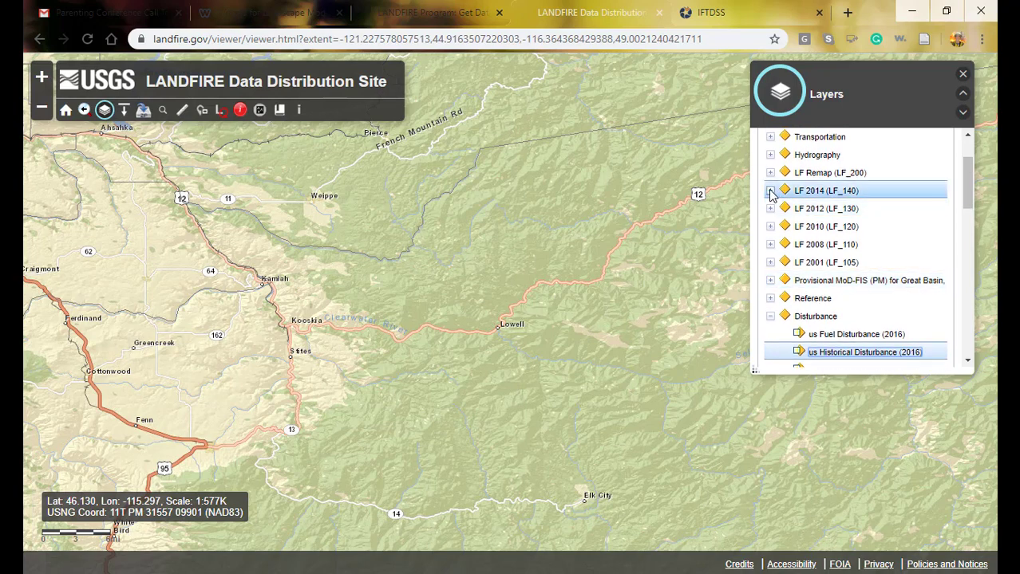
pyautogui.click(770, 192)
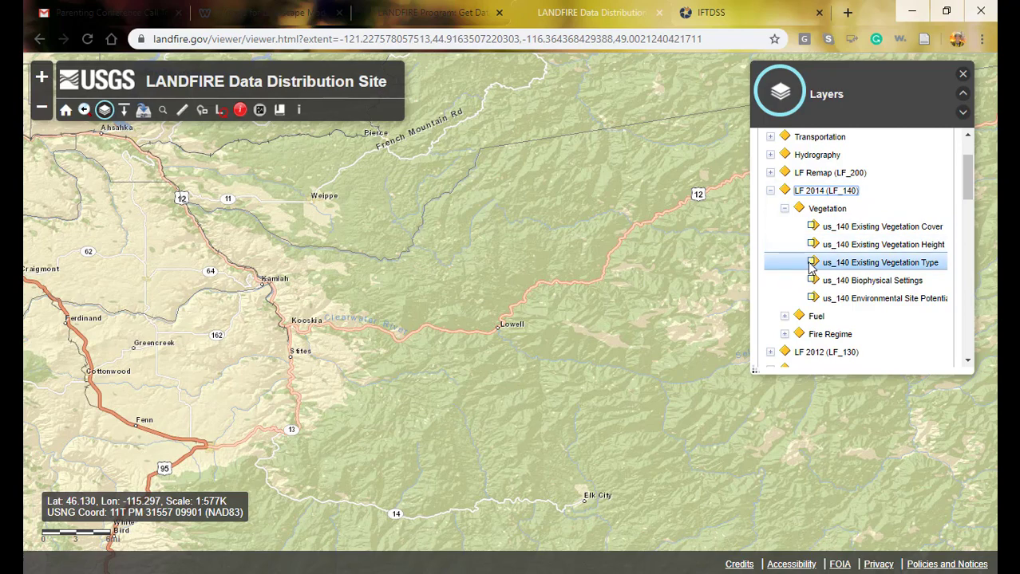
pyautogui.click(785, 208)
pyautogui.click(785, 228)
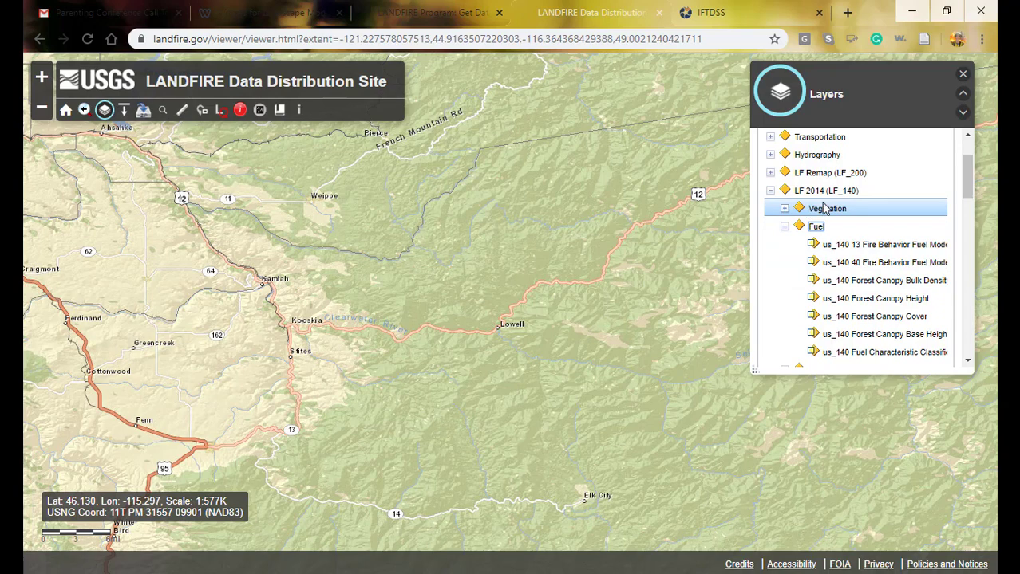
# - Check the fire perimeters in IFTDSS, then preview the us_140 40 Fire Behavior Fuel Model layer in LANDFIRE and hide it
pyautogui.click(705, 13)
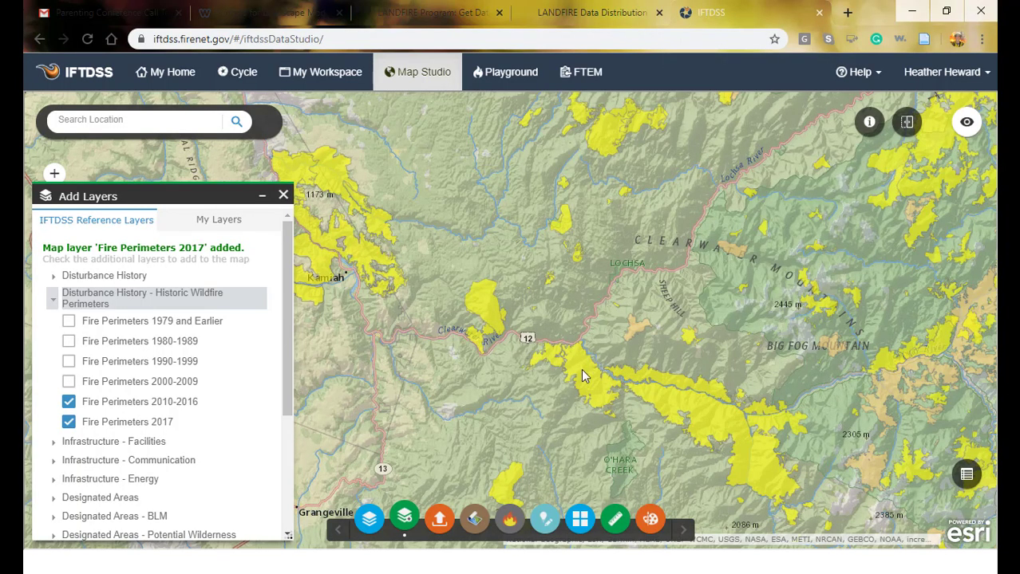
pyautogui.click(586, 13)
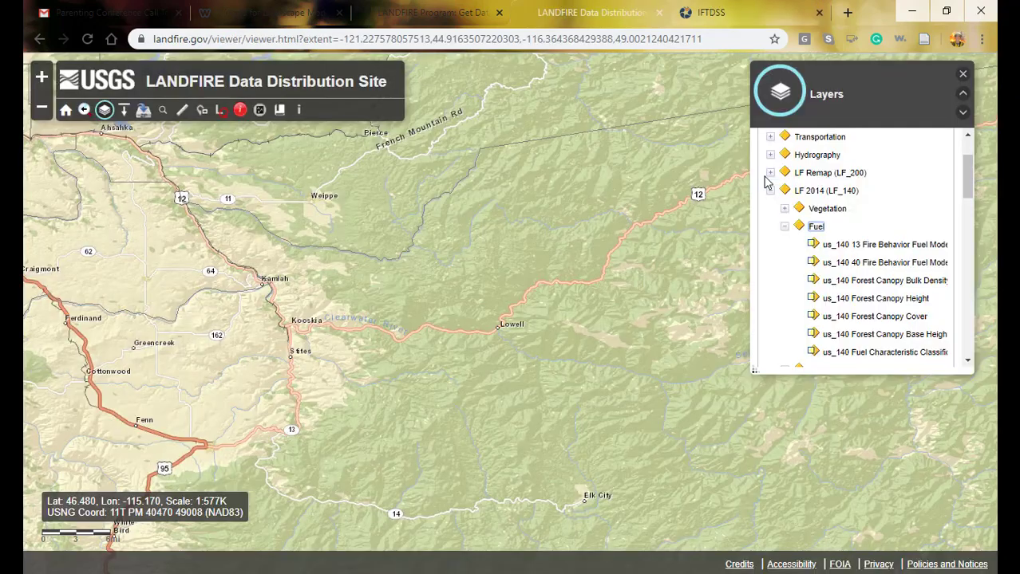
pyautogui.click(813, 264)
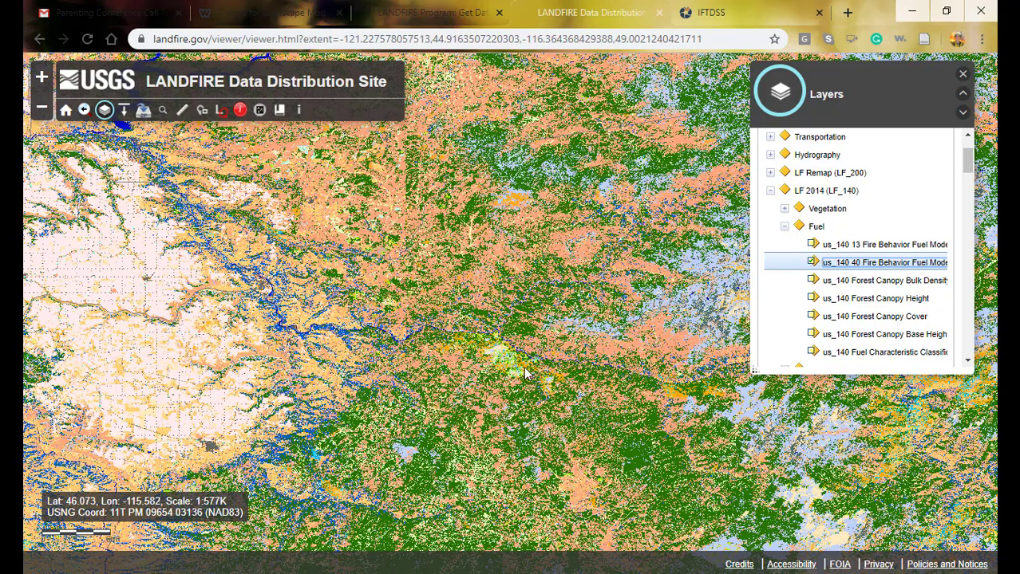
pyautogui.click(811, 265)
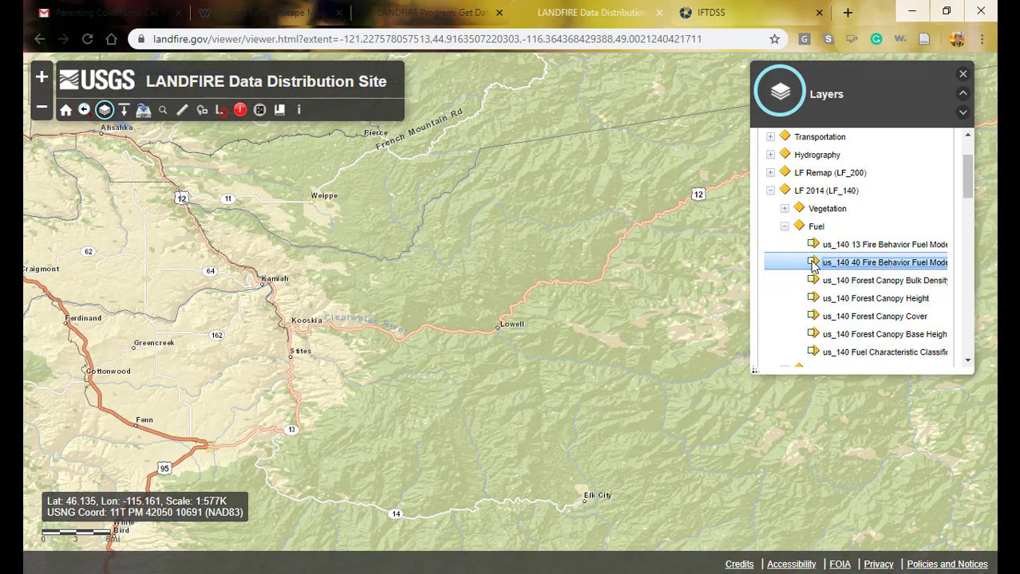
# - Collapse the LF 2014 Fuel group and display the us_130 40 Fire Behavior Fuel Model layer from LF 2012
pyautogui.click(784, 227)
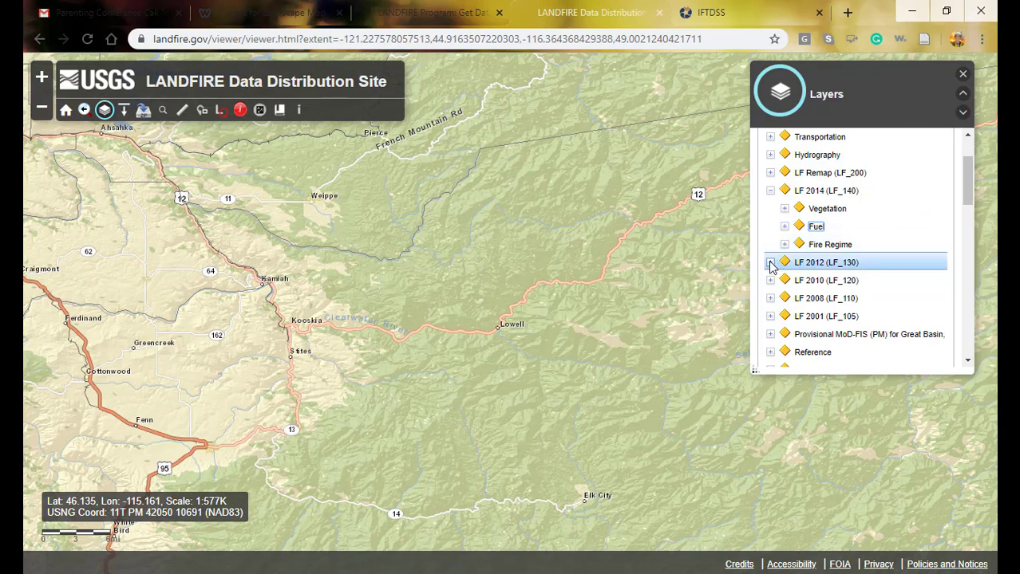
pyautogui.click(770, 264)
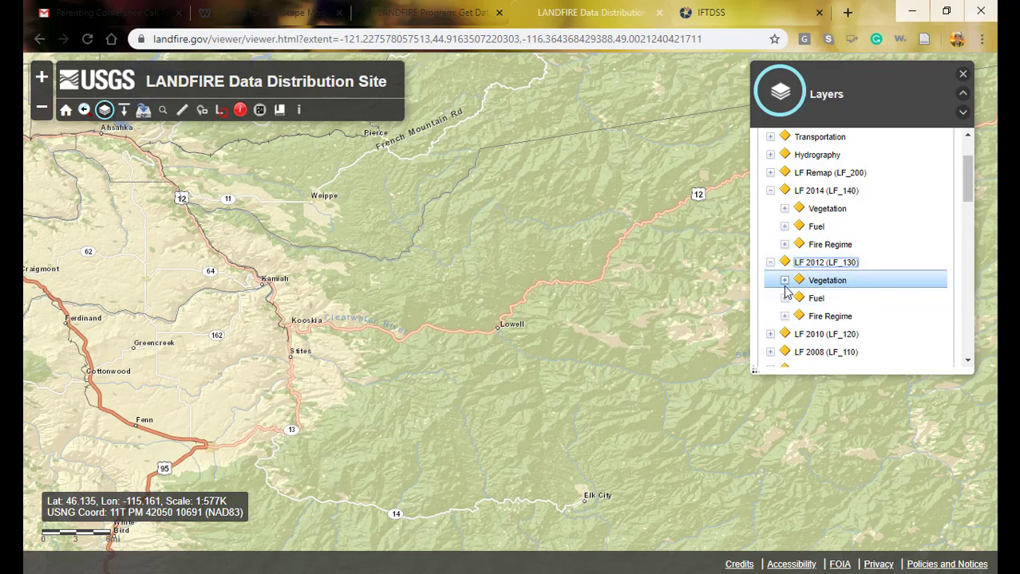
pyautogui.click(785, 298)
pyautogui.scroll(-1, 809, 320)
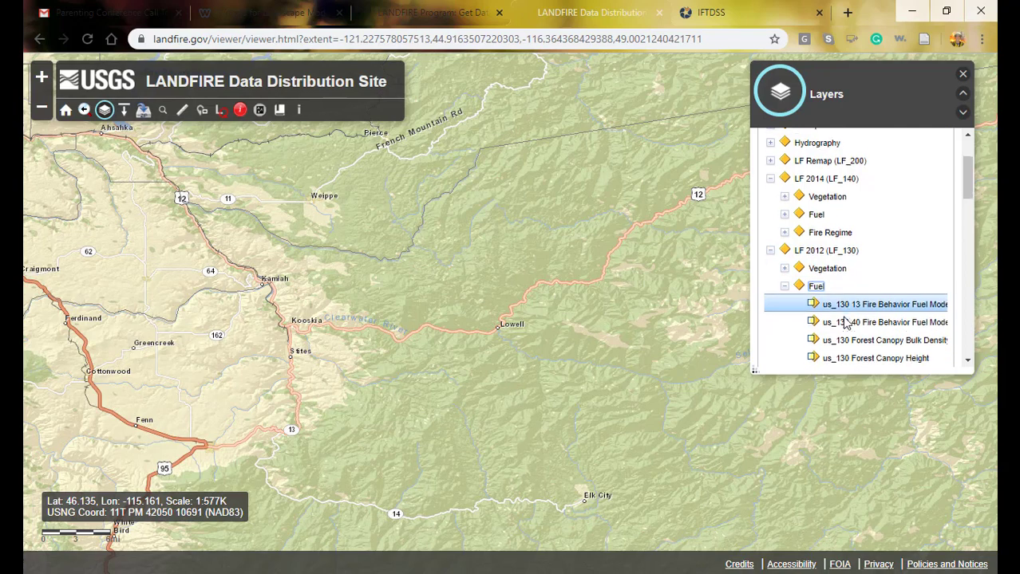
pyautogui.click(812, 315)
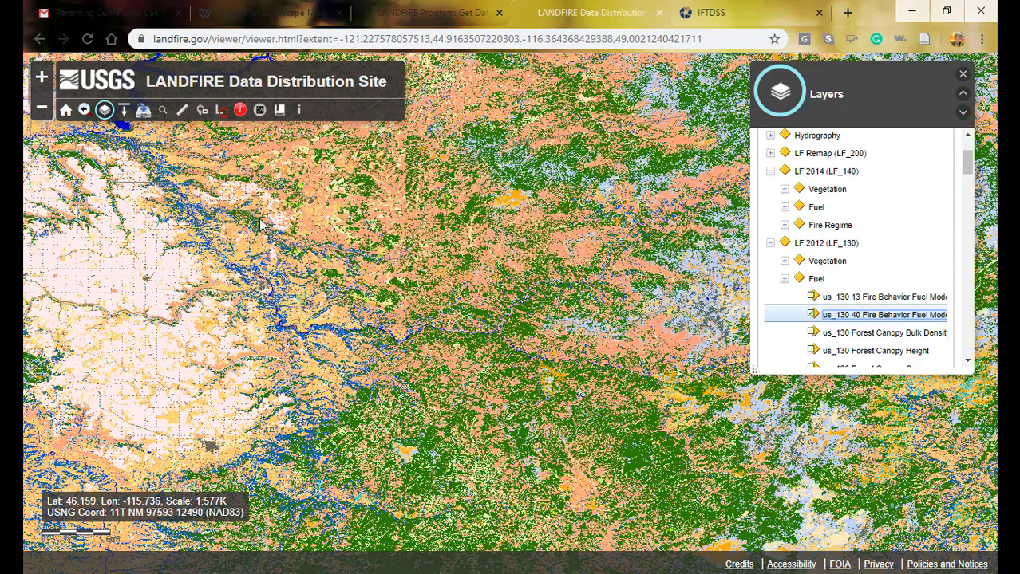
# - Open the Download Tool and expand the LF 2014 (LF_140) Fuel and Vegetation groups to review the downloadable products
pyautogui.click(122, 112)
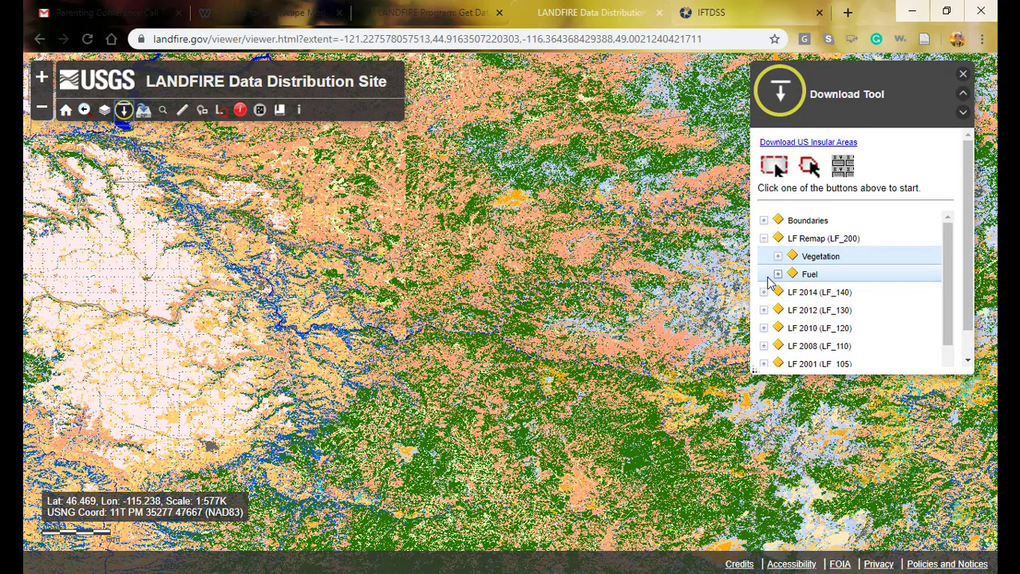
pyautogui.click(763, 292)
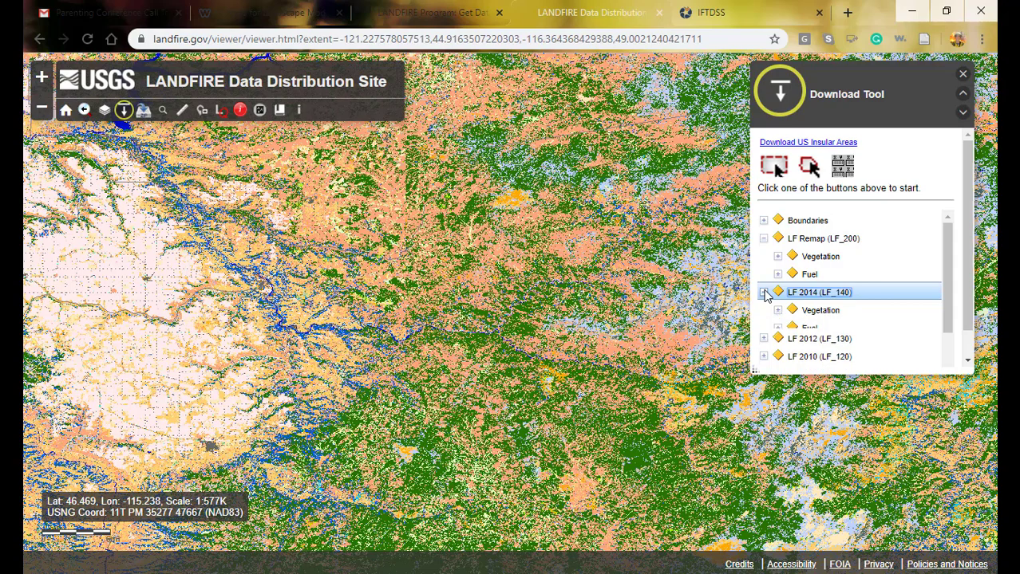
pyautogui.click(778, 327)
pyautogui.scroll(-1, 798, 340)
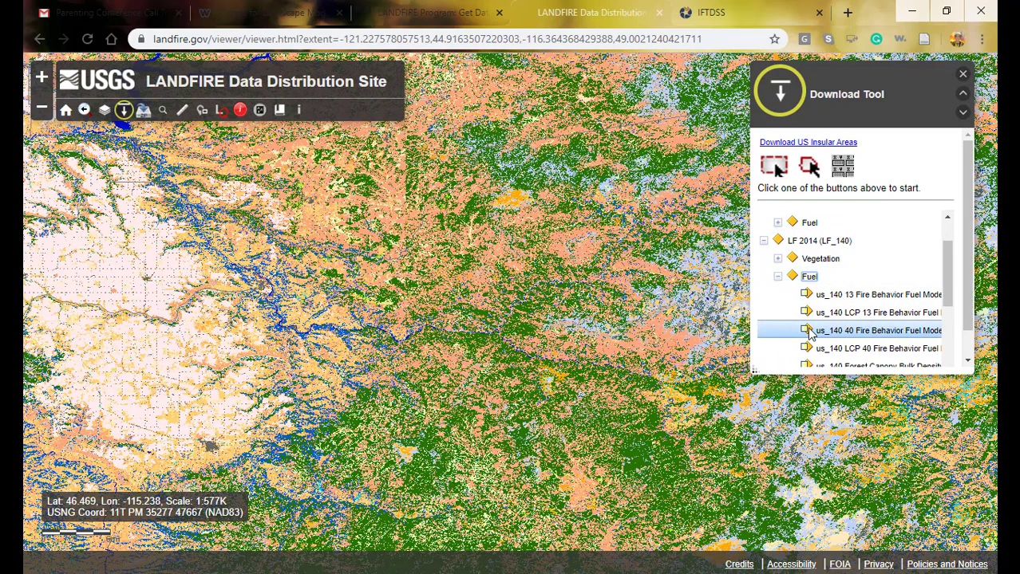
pyautogui.scroll(-1, 801, 323)
pyautogui.click(778, 244)
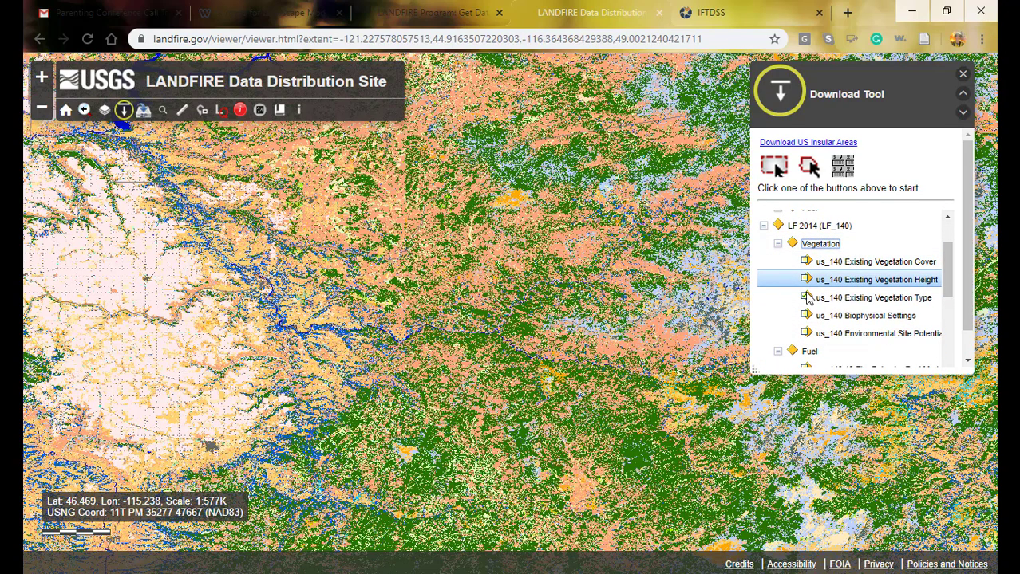
pyautogui.scroll(-3, 789, 297)
pyautogui.scroll(-5, 792, 301)
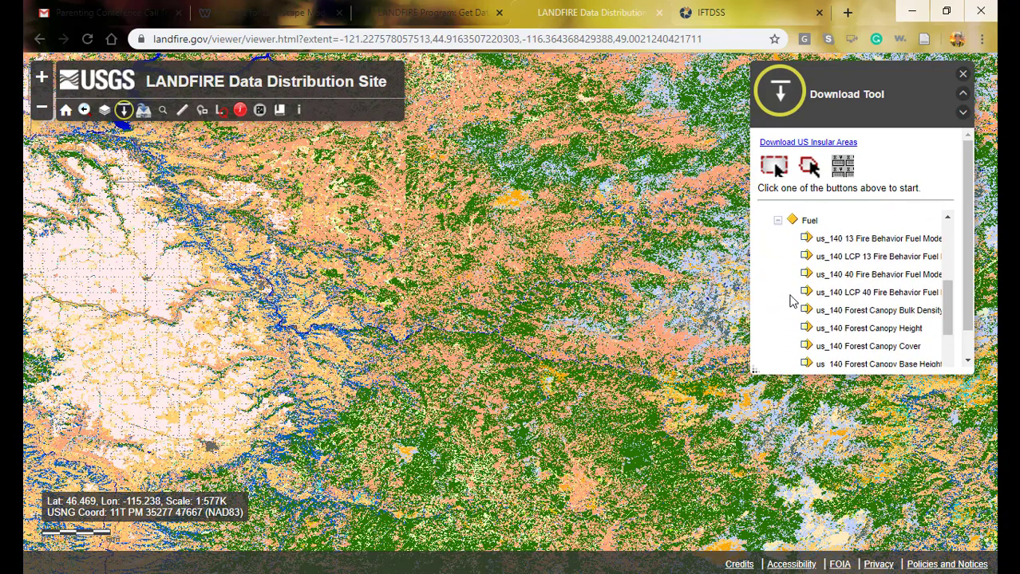
# - Select the us_130 LCP 40 Fire Behavior Fuel Model product under LF 2012 (LF_130) Fuel and define a rectangular download area on the map
pyautogui.click(763, 272)
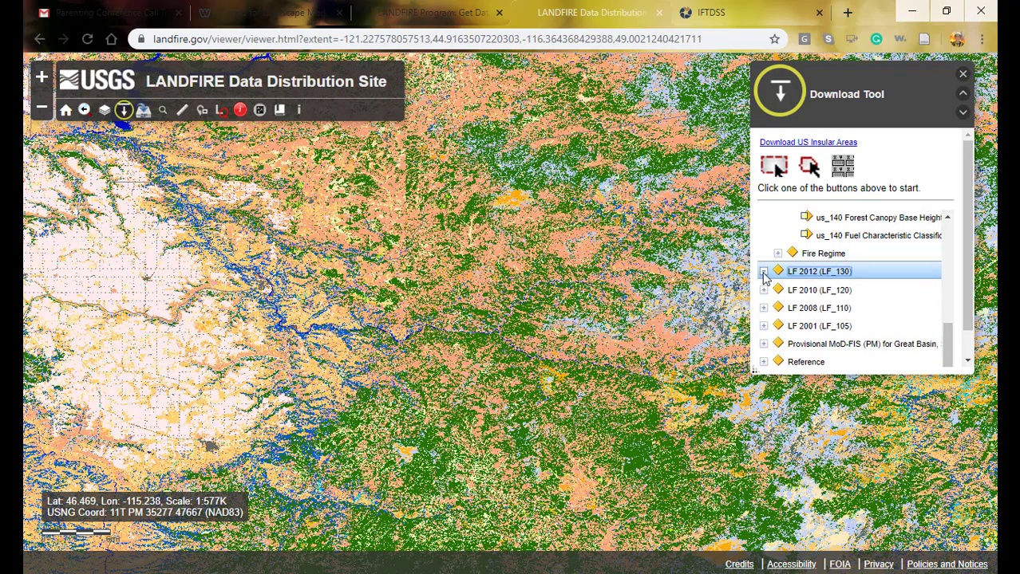
pyautogui.click(778, 309)
pyautogui.scroll(-2, 790, 295)
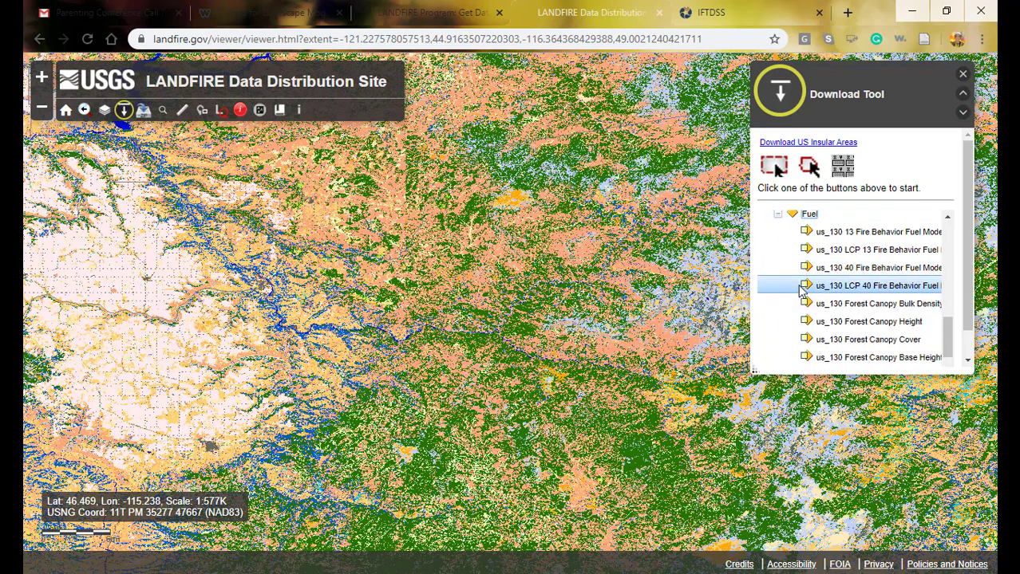
pyautogui.click(807, 288)
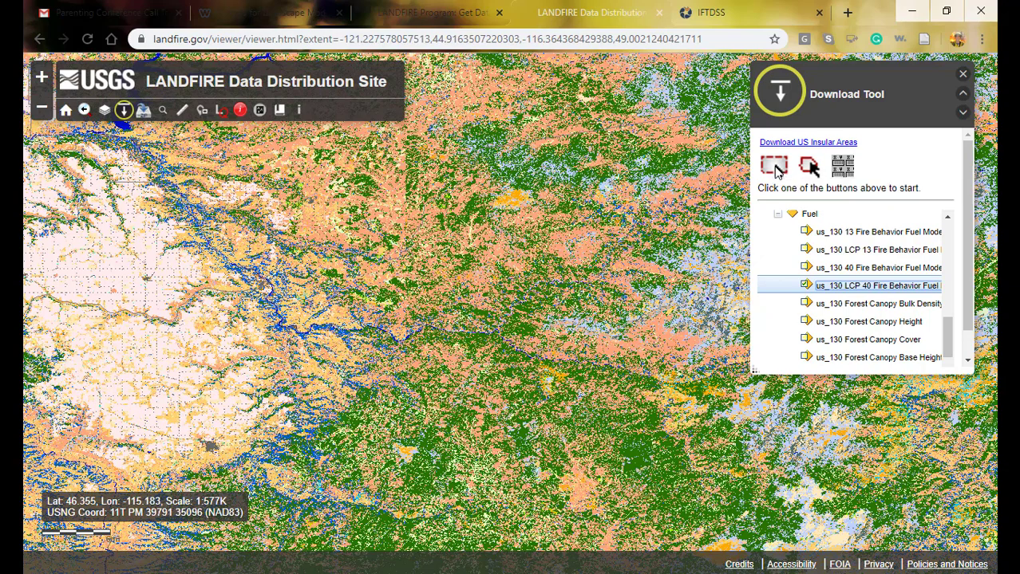
pyautogui.click(774, 168)
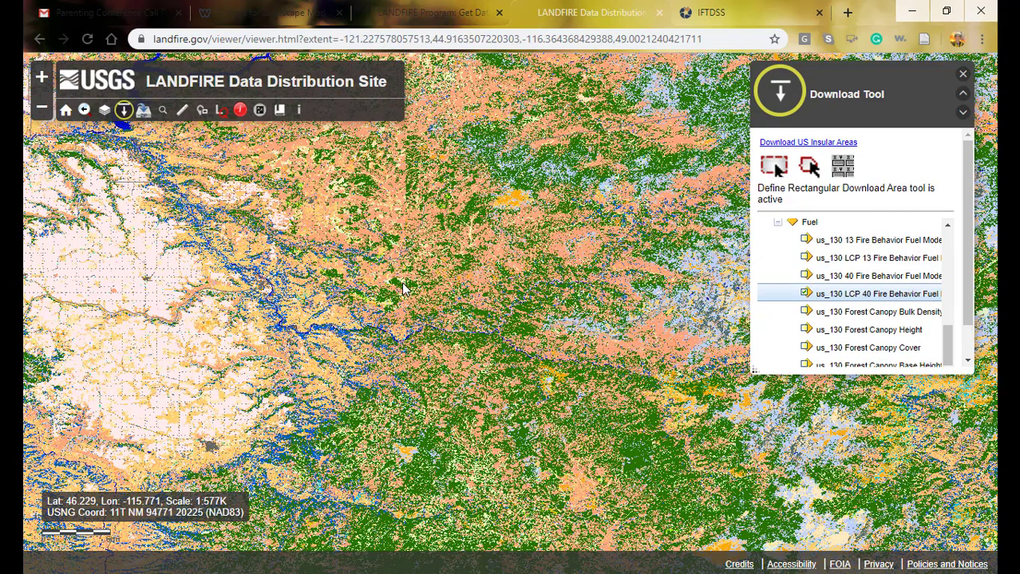
pyautogui.moveTo(403, 285)
pyautogui.mouseDown()
pyautogui.moveTo(543, 424)
pyautogui.moveTo(577, 427)
pyautogui.moveTo(566, 417)
pyautogui.mouseUp()
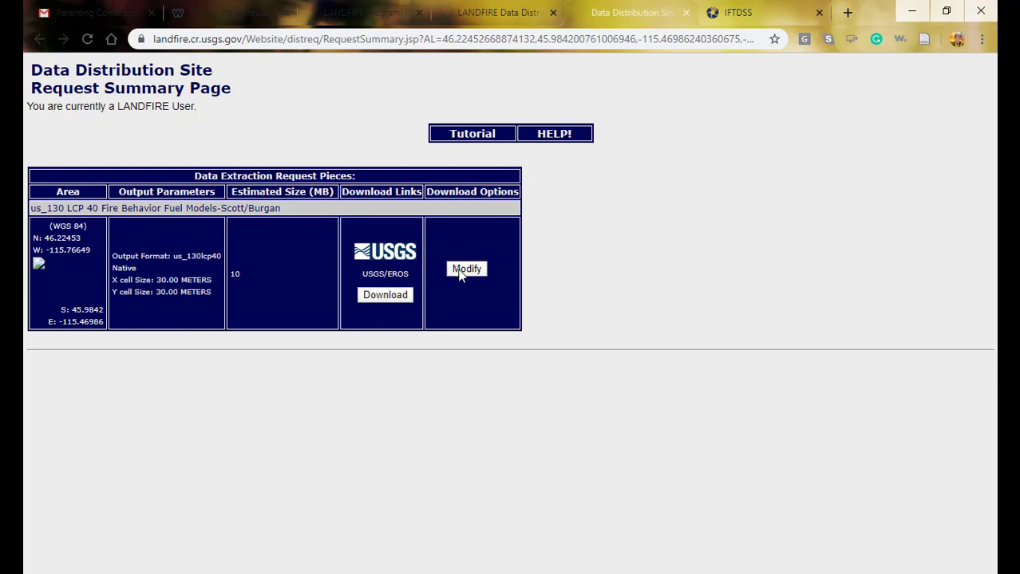
# - Modify the request's output projection to Best-Fit UTM (NAD83 Datum), save the change and start the data download
pyautogui.click(466, 270)
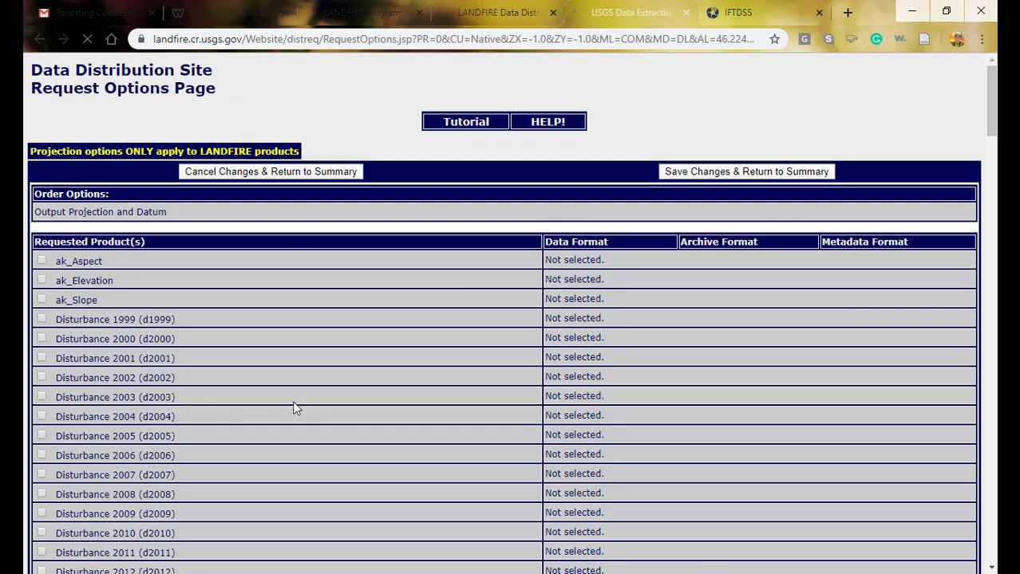
pyautogui.scroll(-4, 293, 408)
pyautogui.scroll(4, 292, 400)
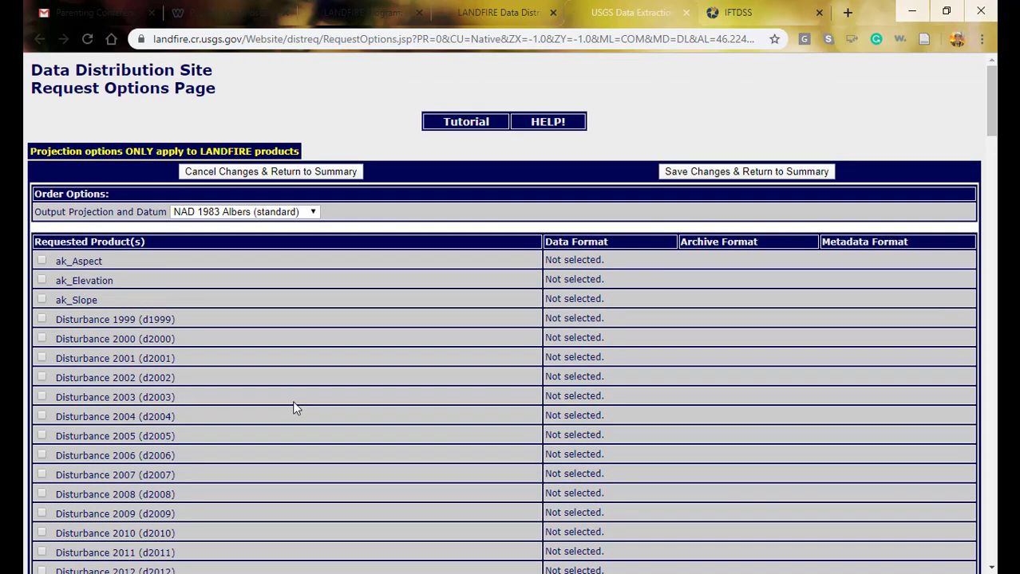
pyautogui.click(311, 213)
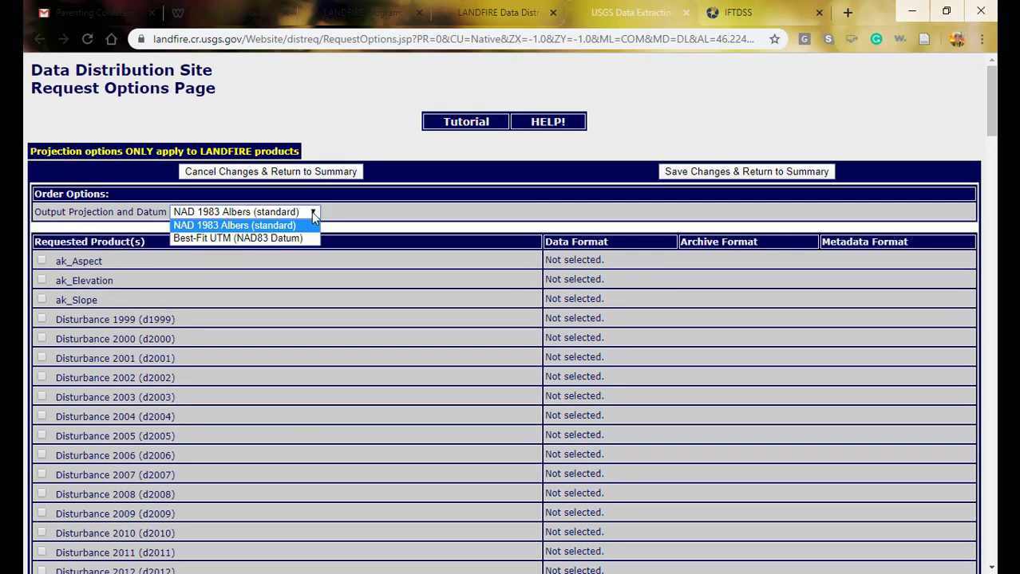
pyautogui.click(258, 238)
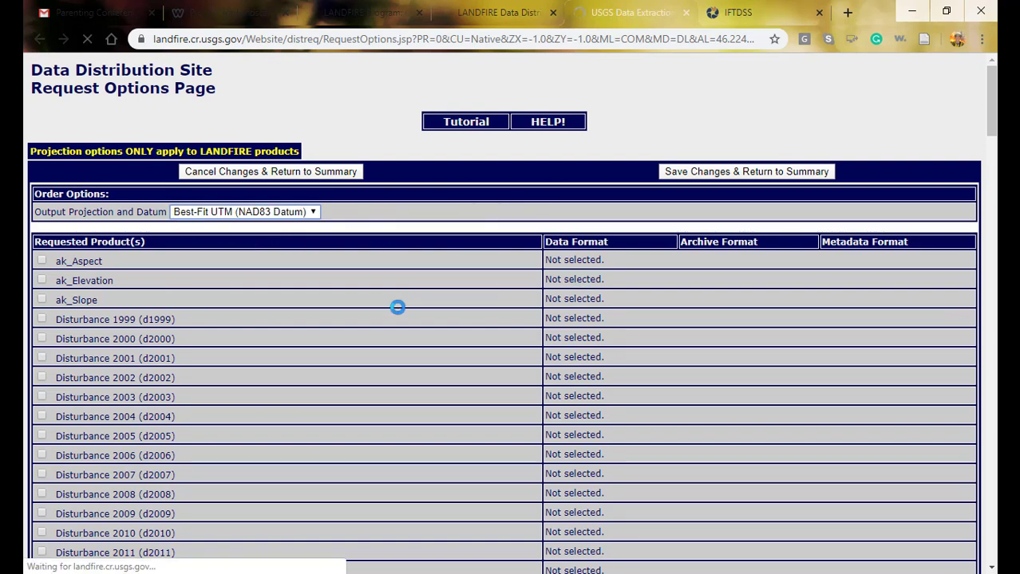
pyautogui.click(696, 173)
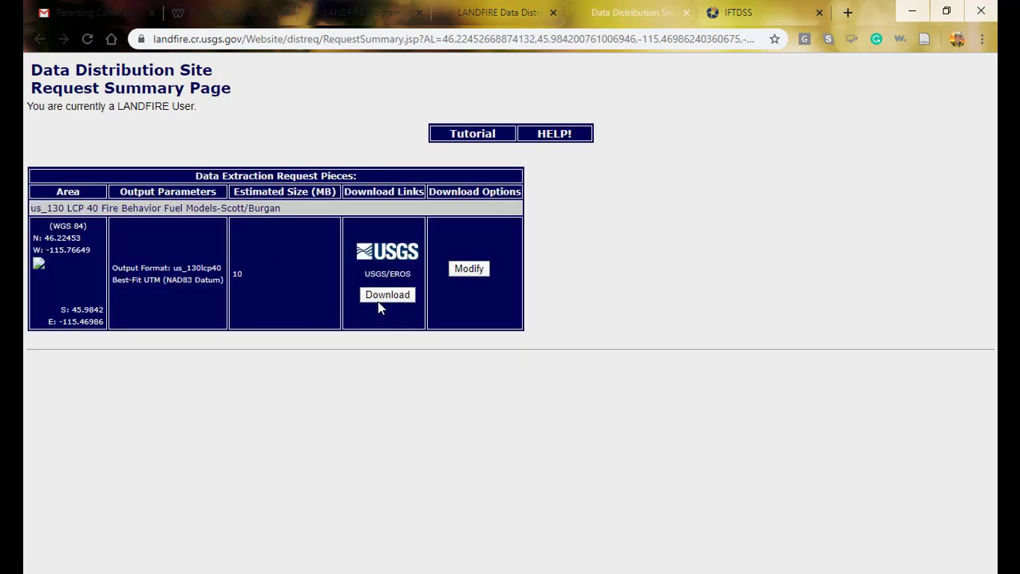
pyautogui.click(387, 295)
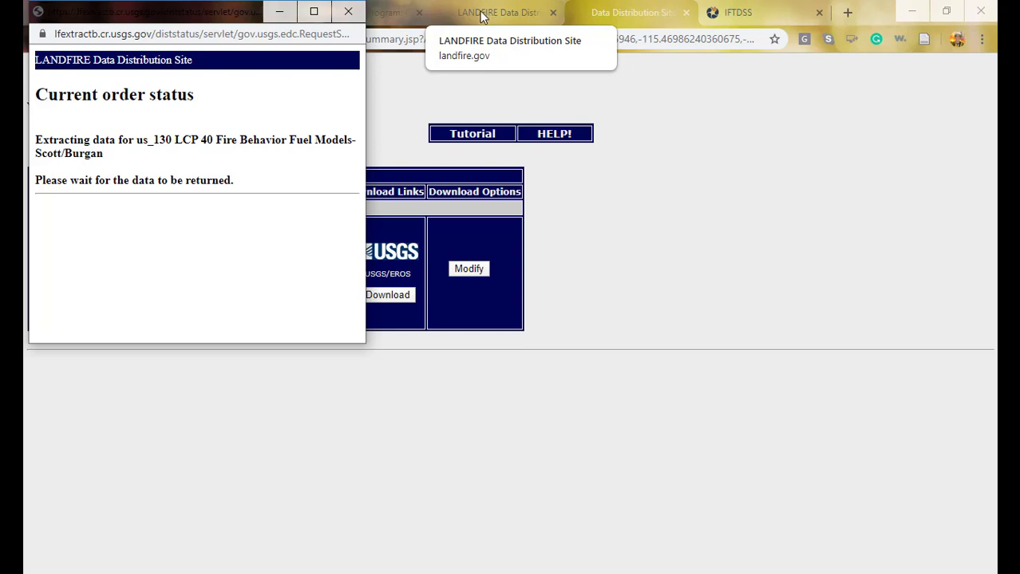
# - Search the web for geomac from the LANDFIRE Get Data page and open the GeoMAC Wildfire Application site
pyautogui.click(507, 14)
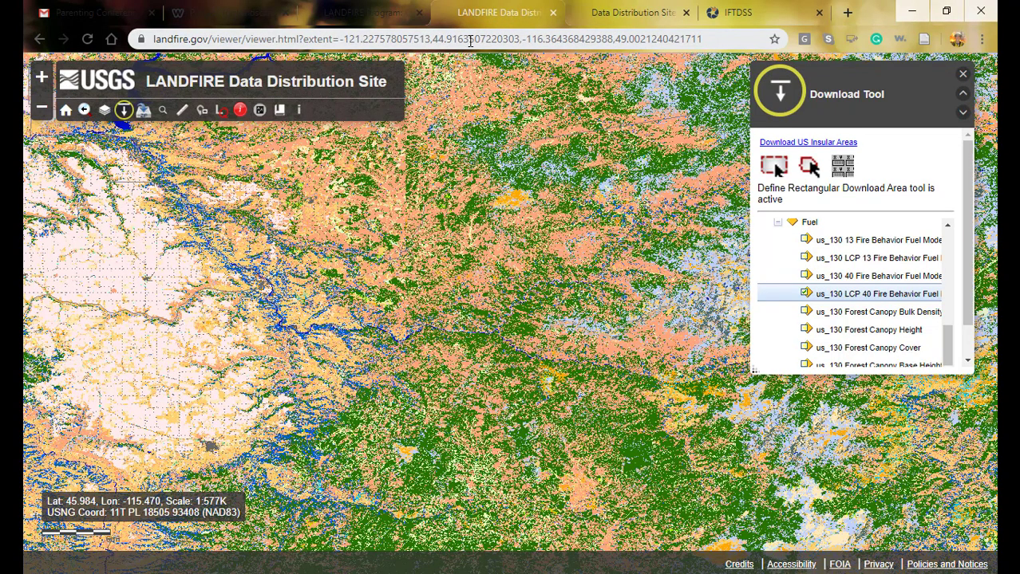
pyautogui.click(363, 13)
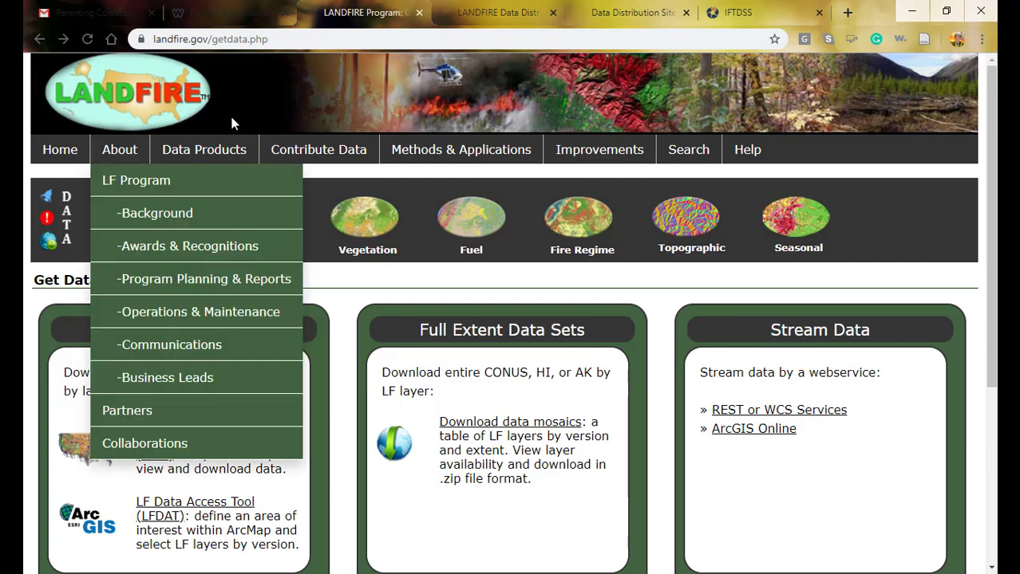
pyautogui.click(202, 39)
pyautogui.write('geo')
pyautogui.press('Return')
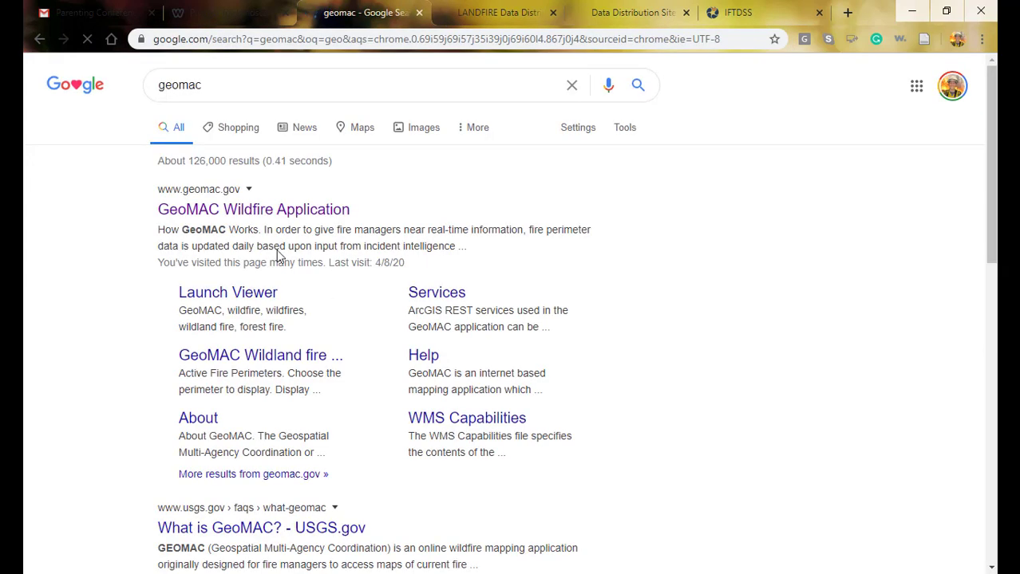
pyautogui.click(221, 212)
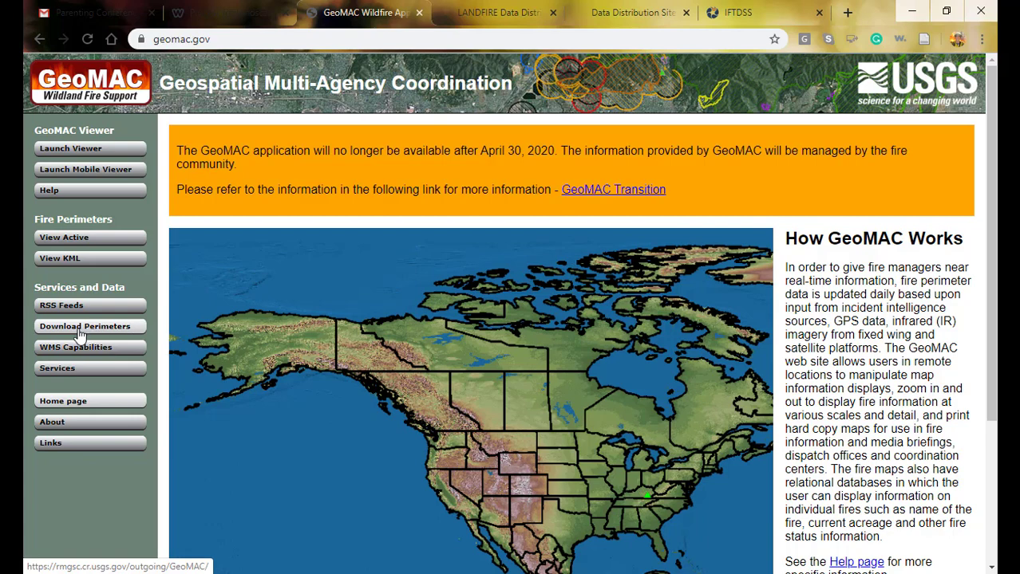
# - Open the GeoMAC perimeter downloads and go to the Johnson_Bar folder under 2014_fire_data for Idaho
pyautogui.click(80, 335)
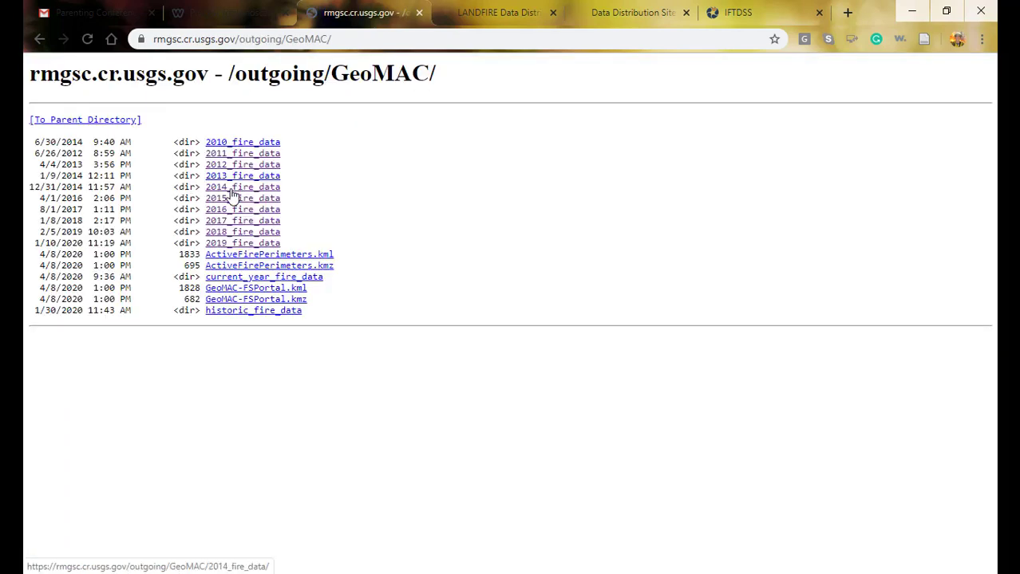
pyautogui.click(231, 188)
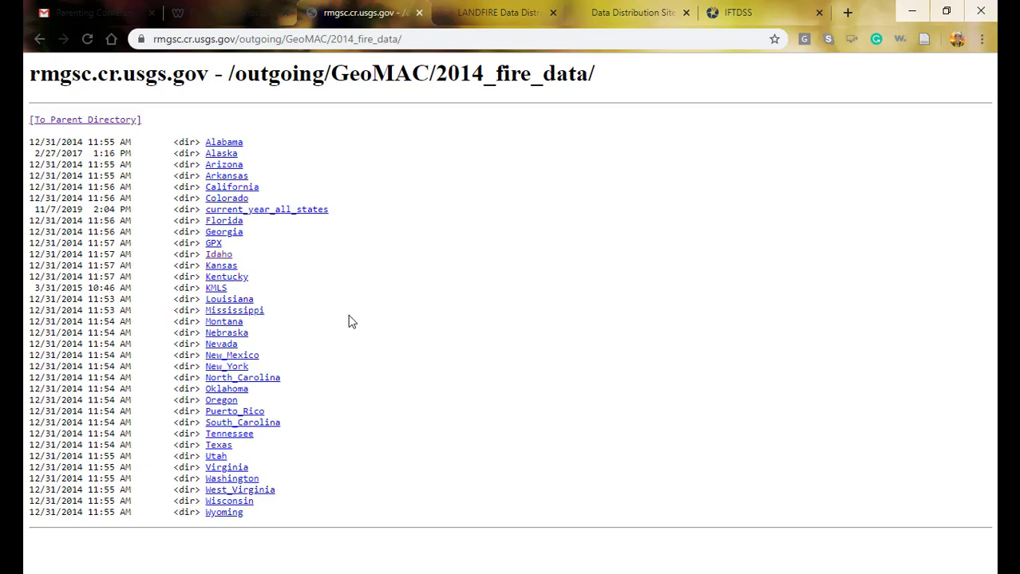
pyautogui.click(224, 257)
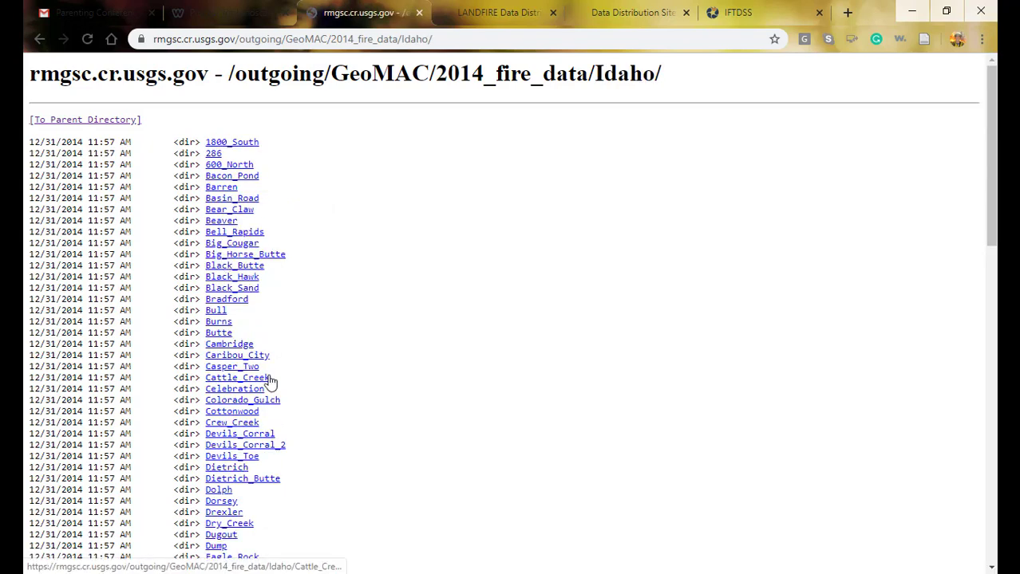
pyautogui.scroll(-5, 270, 382)
pyautogui.click(230, 410)
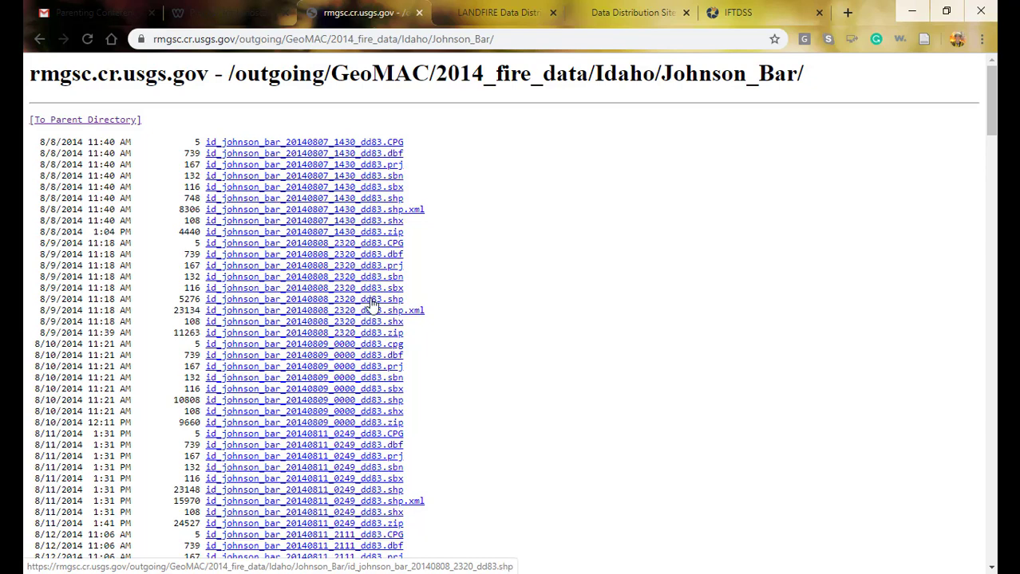
# - Examine the dated Johnson Bar perimeter files and their zip archives in the directory listing
pyautogui.scroll(-1, 363, 347)
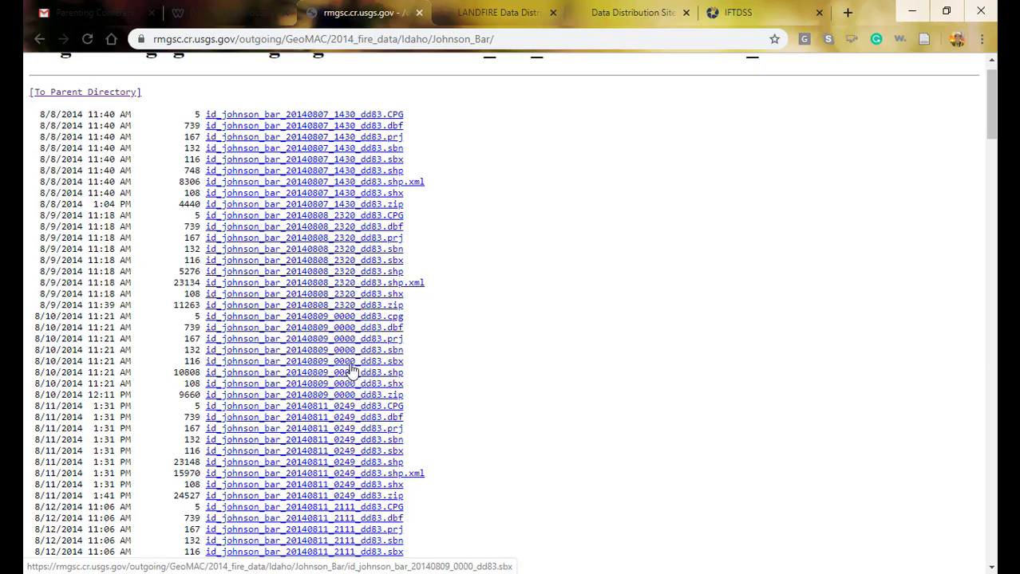
pyautogui.scroll(-2, 352, 368)
pyautogui.scroll(-3, 352, 369)
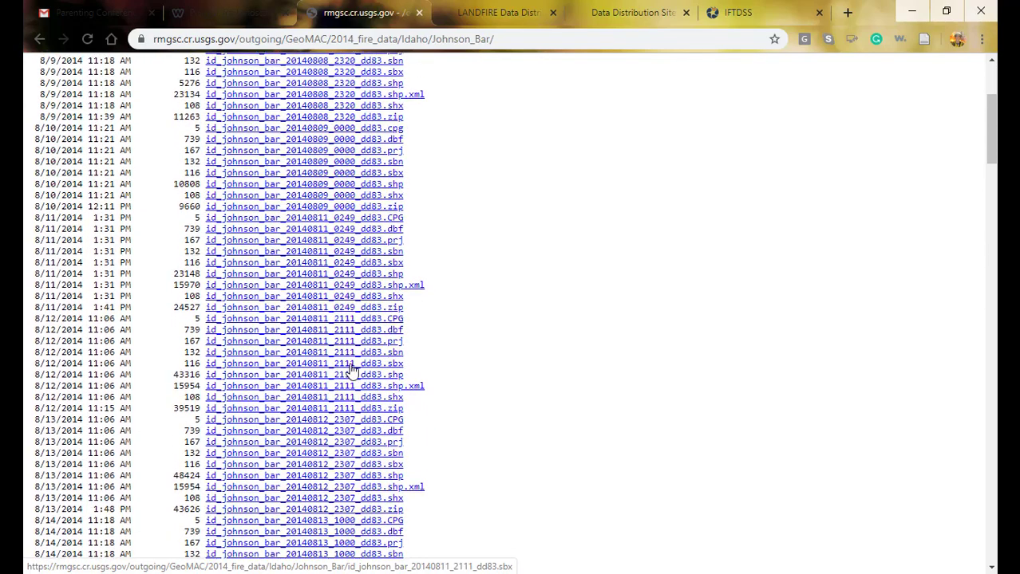
pyautogui.scroll(-1, 352, 369)
pyautogui.scroll(-1, 331, 454)
pyautogui.scroll(-1, 331, 453)
pyautogui.scroll(4, 331, 453)
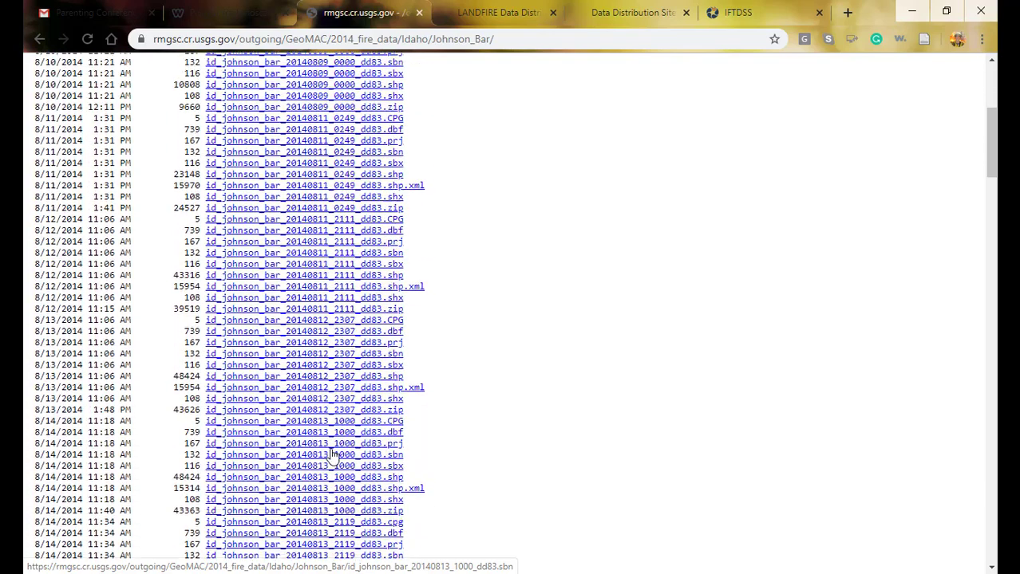
pyautogui.scroll(2, 356, 201)
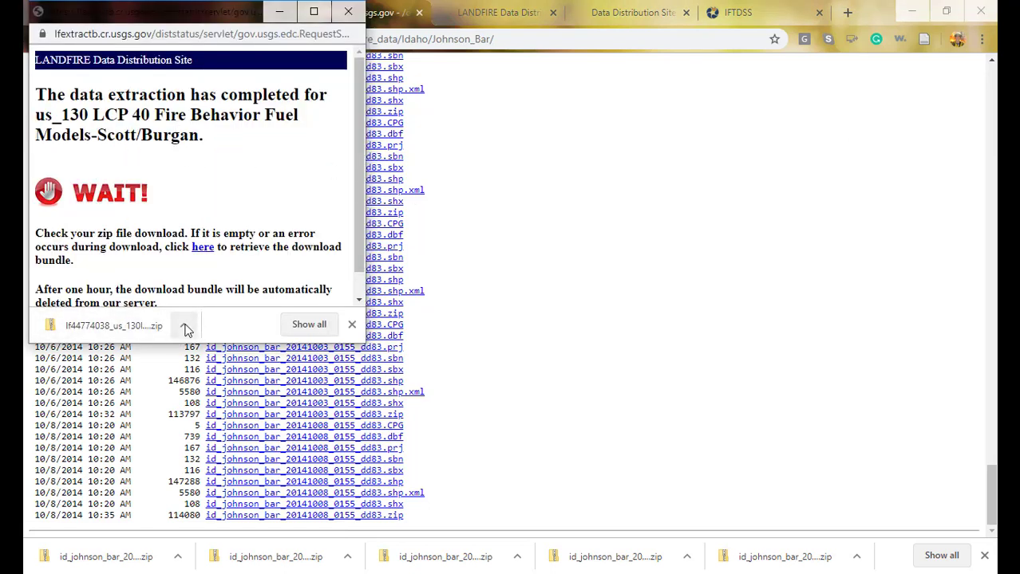
# - Show the finished LANDFIRE download in its folder and select all Johnson Bar perimeter zips together with the new us_130lcp40 zip
pyautogui.click(185, 328)
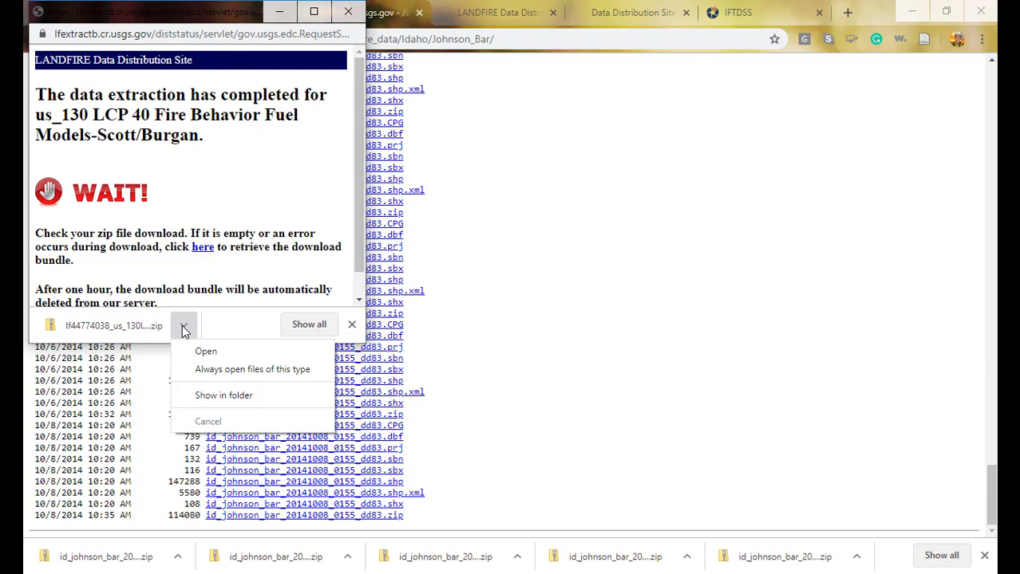
pyautogui.click(220, 402)
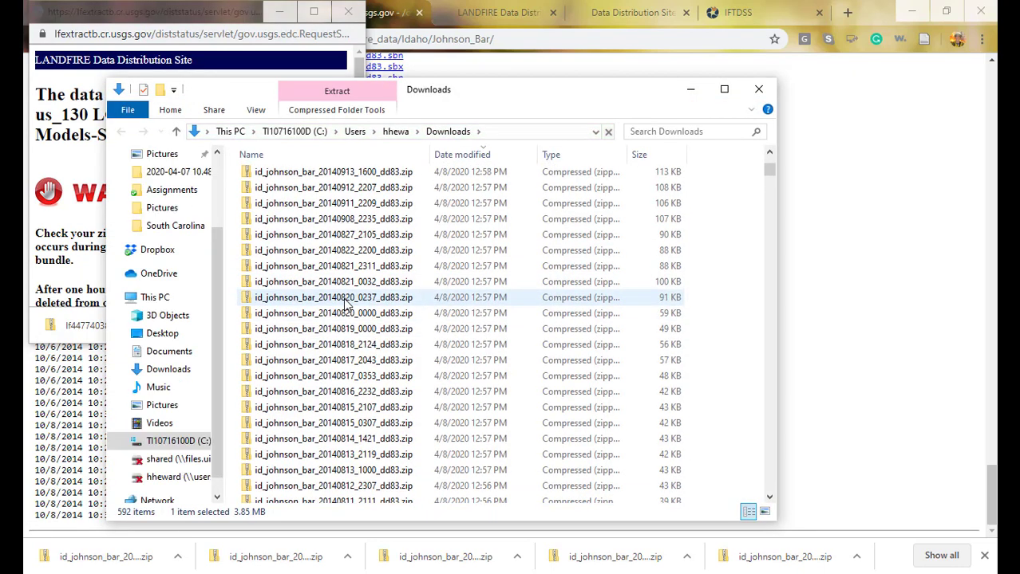
pyautogui.scroll(-7, 345, 304)
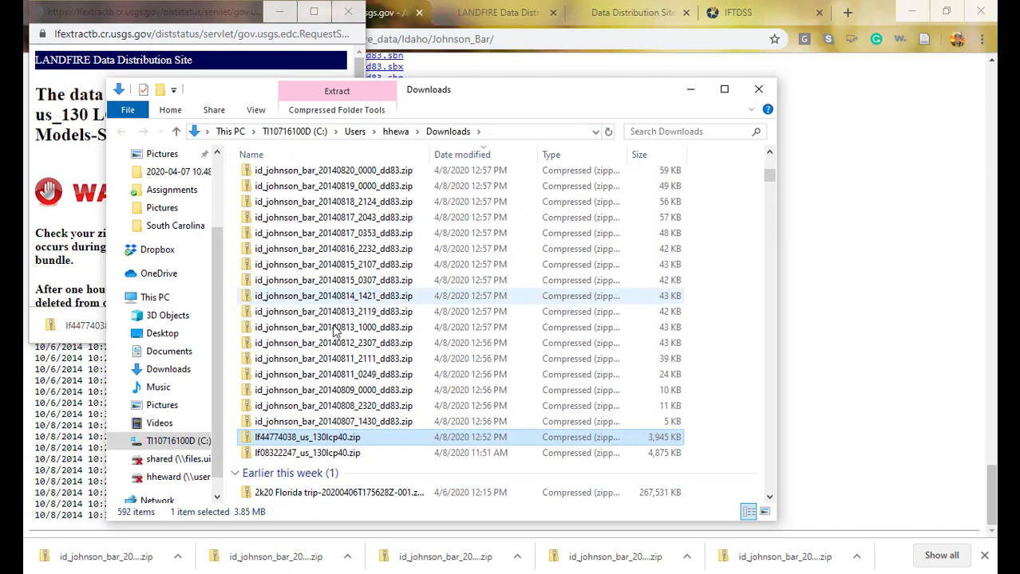
pyautogui.click(271, 437)
pyautogui.scroll(7, 345, 391)
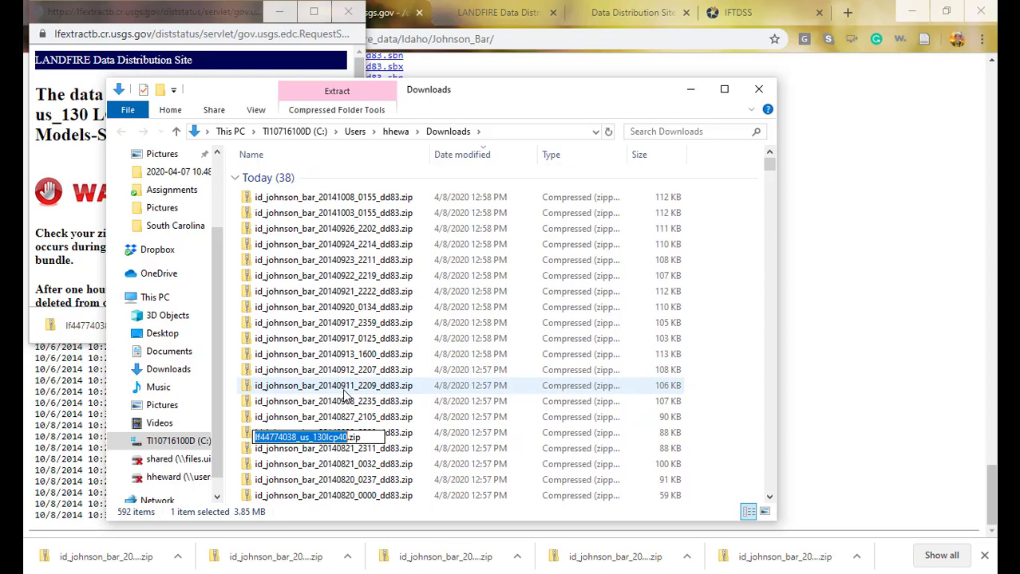
pyautogui.scroll(-1, 344, 395)
pyautogui.scroll(1, 345, 395)
pyautogui.click(268, 177)
pyautogui.scroll(-1, 326, 292)
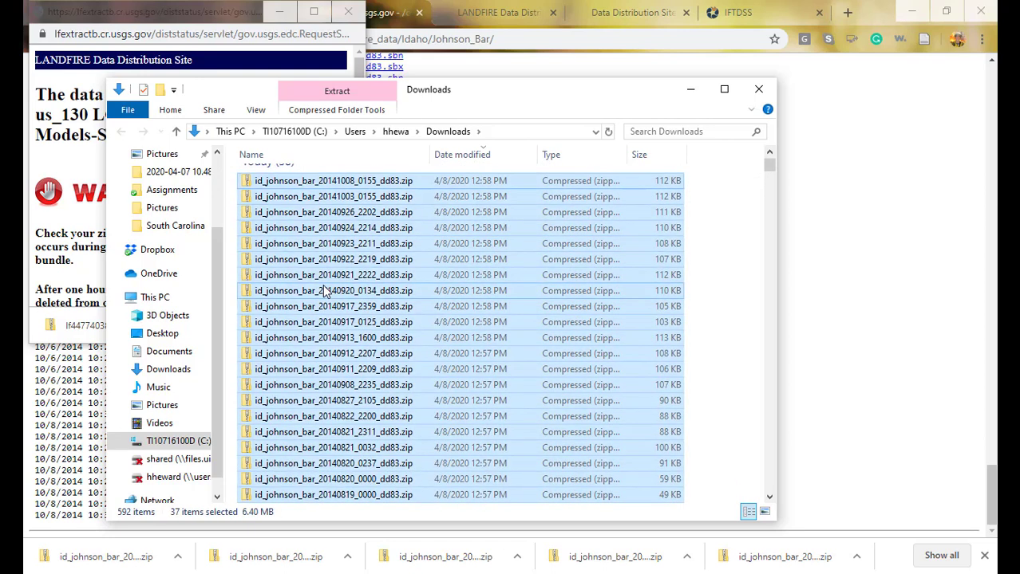
pyautogui.scroll(-9, 326, 292)
pyautogui.scroll(1, 325, 292)
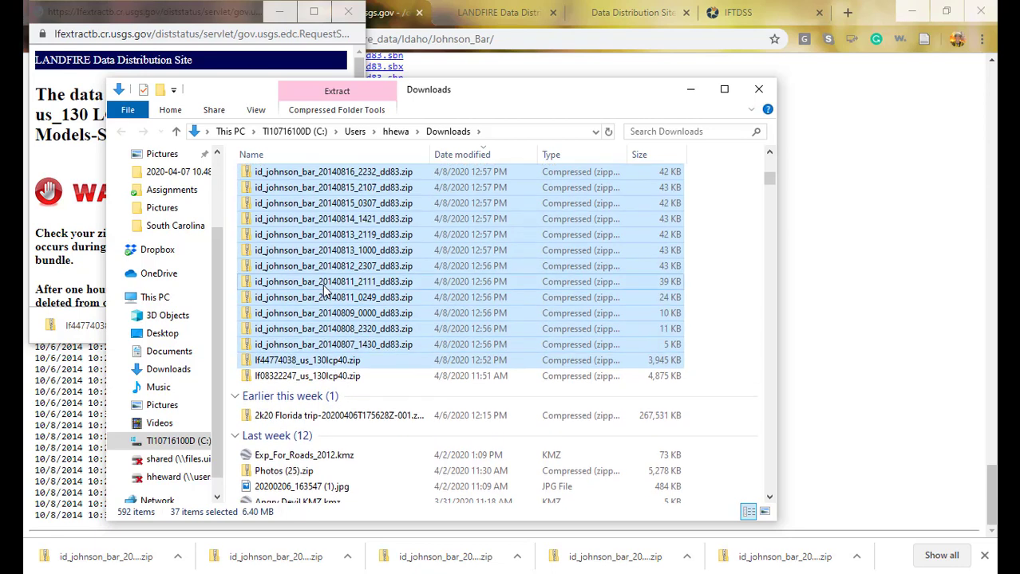
# - Go to the MoscowMountain folder on the C: drive
pyautogui.click(170, 440)
pyautogui.scroll(-1, 425, 385)
pyautogui.scroll(-1, 426, 386)
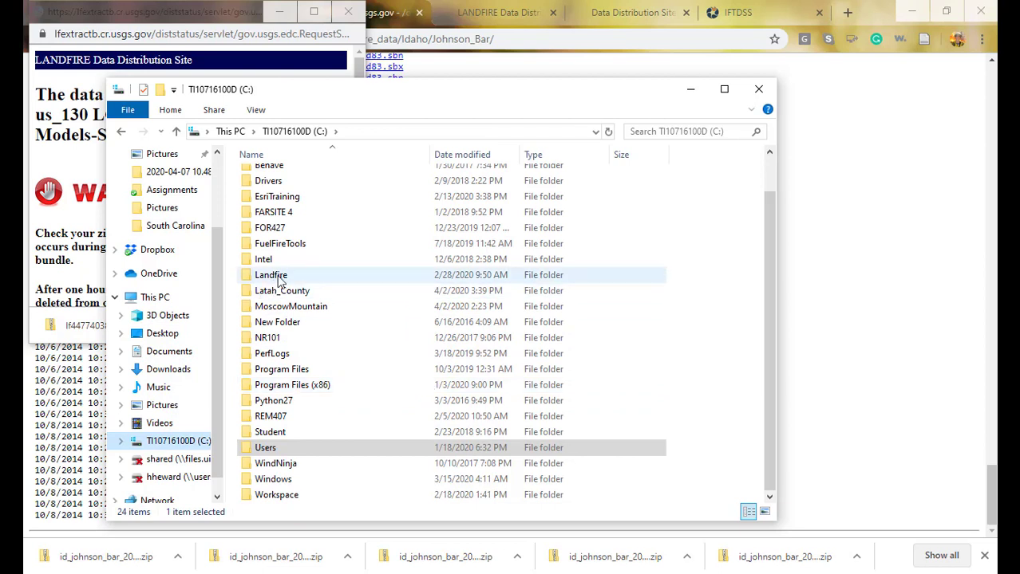
pyautogui.doubleClick(274, 311)
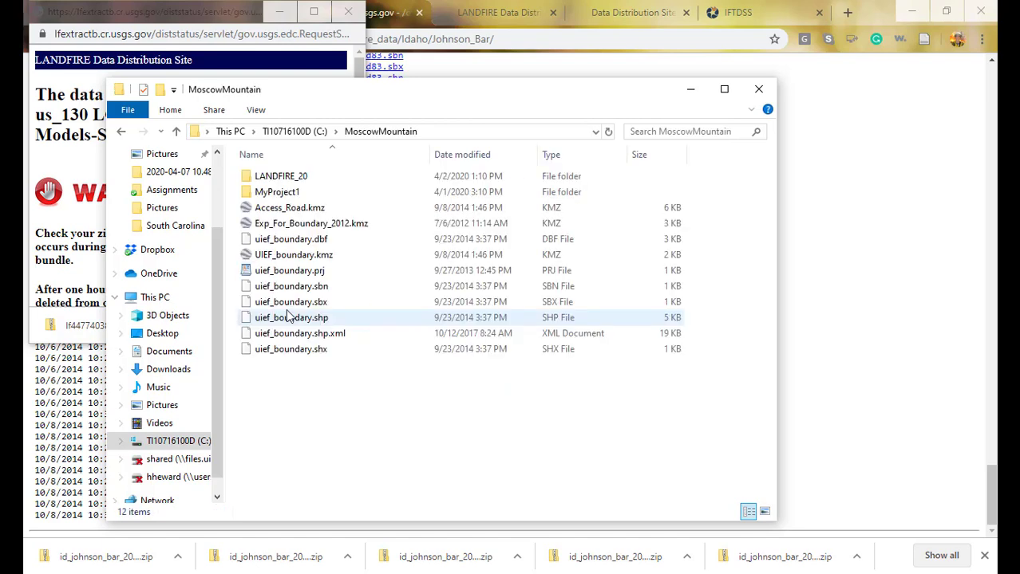
# - Create a new folder named Johnson_Bar inside MoscowMountain
pyautogui.rightClick(291, 385)
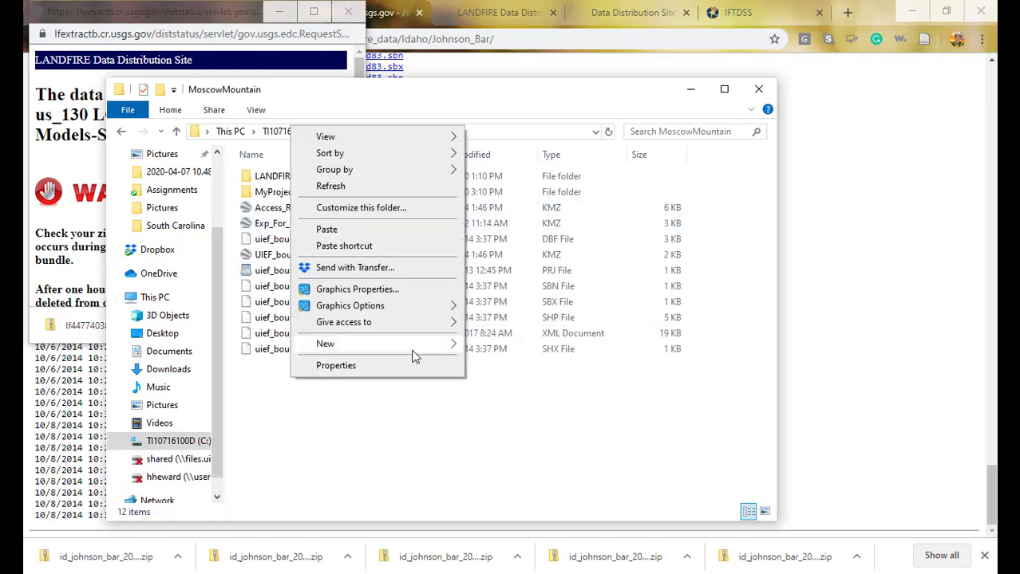
pyautogui.moveTo(439, 351)
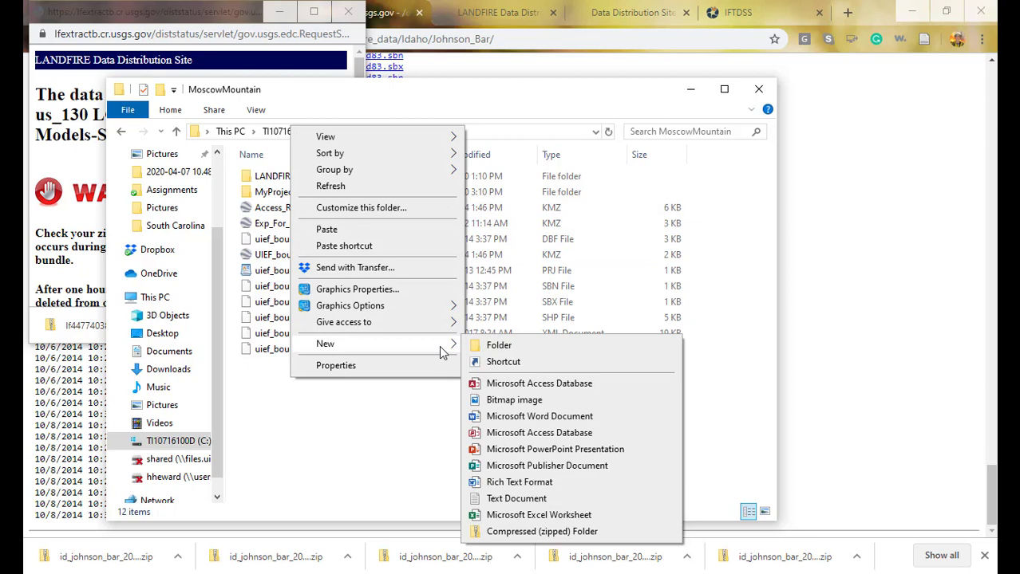
pyautogui.click(500, 347)
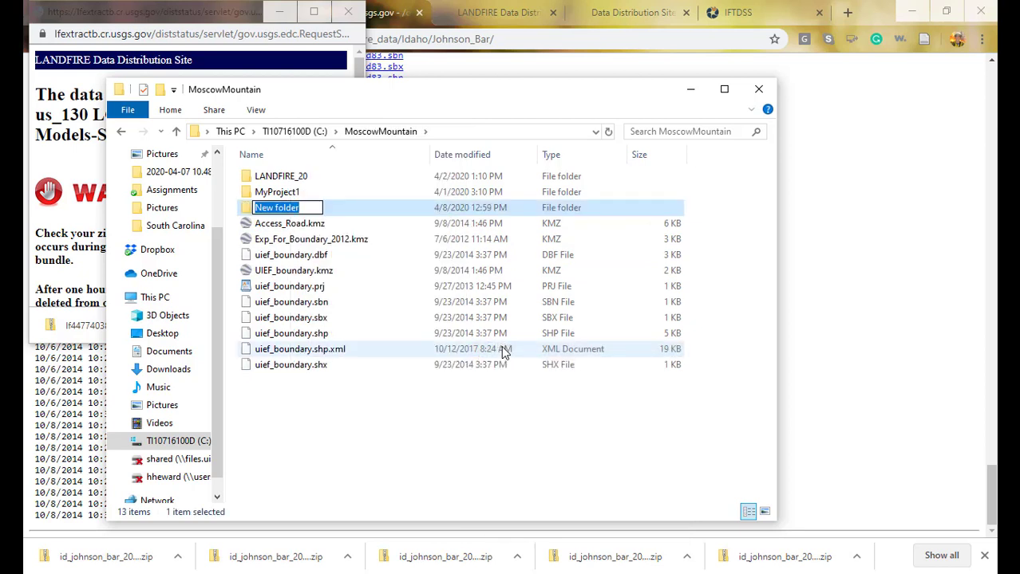
pyautogui.write('John')
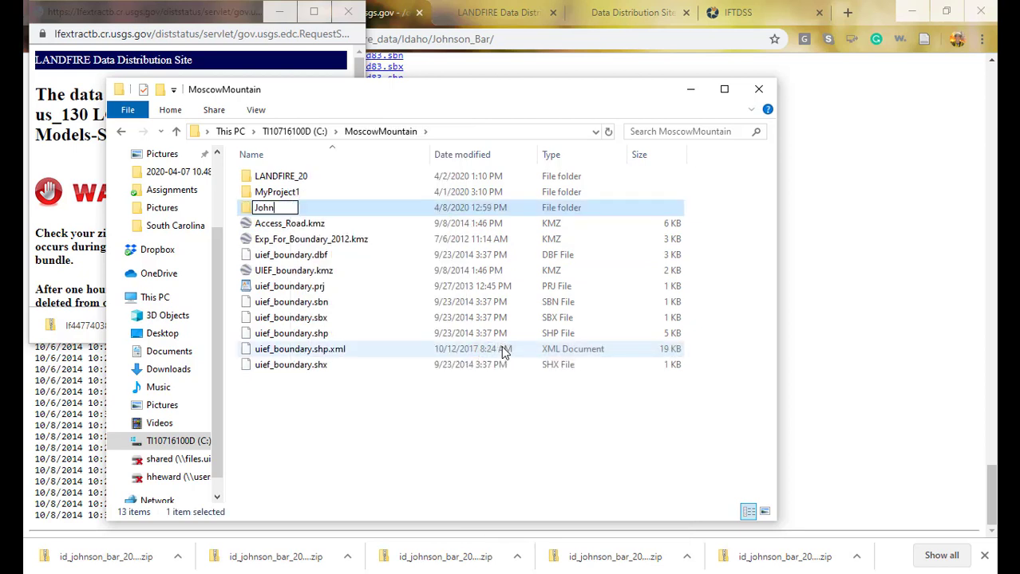
pyautogui.write('son_B')
pyautogui.press('BackSpace')
pyautogui.press('BackSpace')
pyautogui.write('ar')
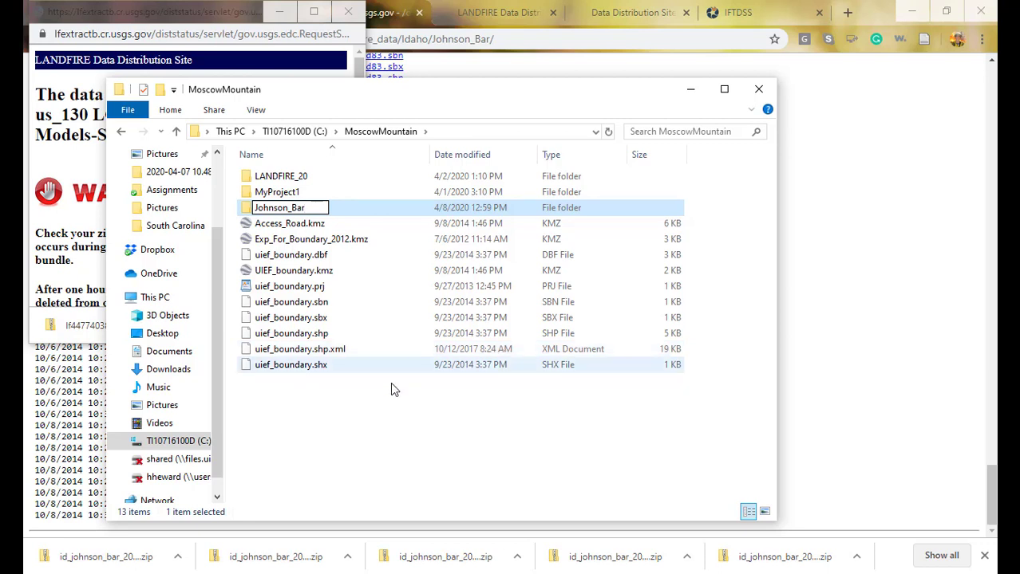
pyautogui.press('Return')
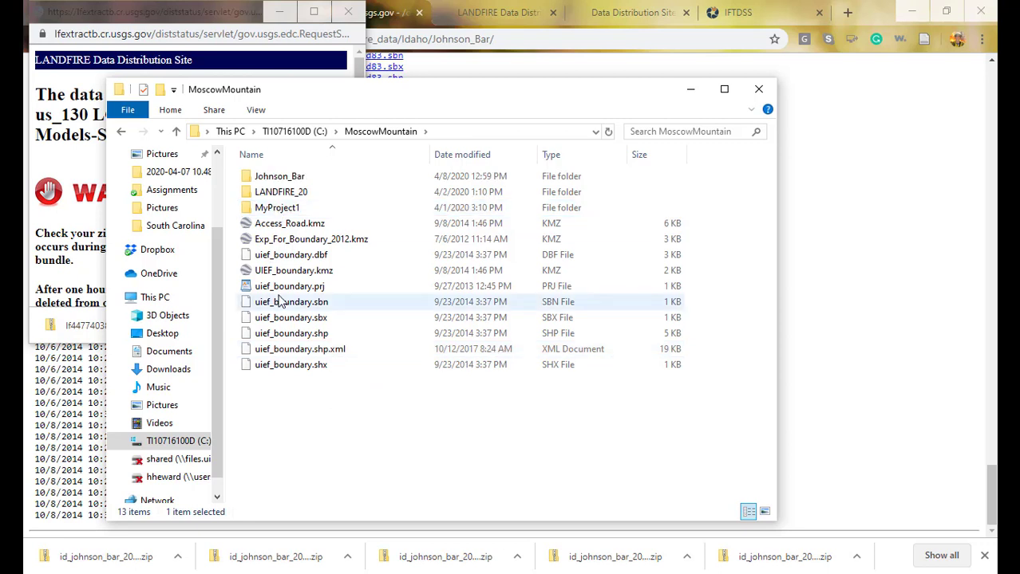
# - Paste the Johnson Bar perimeter zips and the us_130lcp40 zip into the Johnson_Bar folder and check the file list
pyautogui.doubleClick(267, 179)
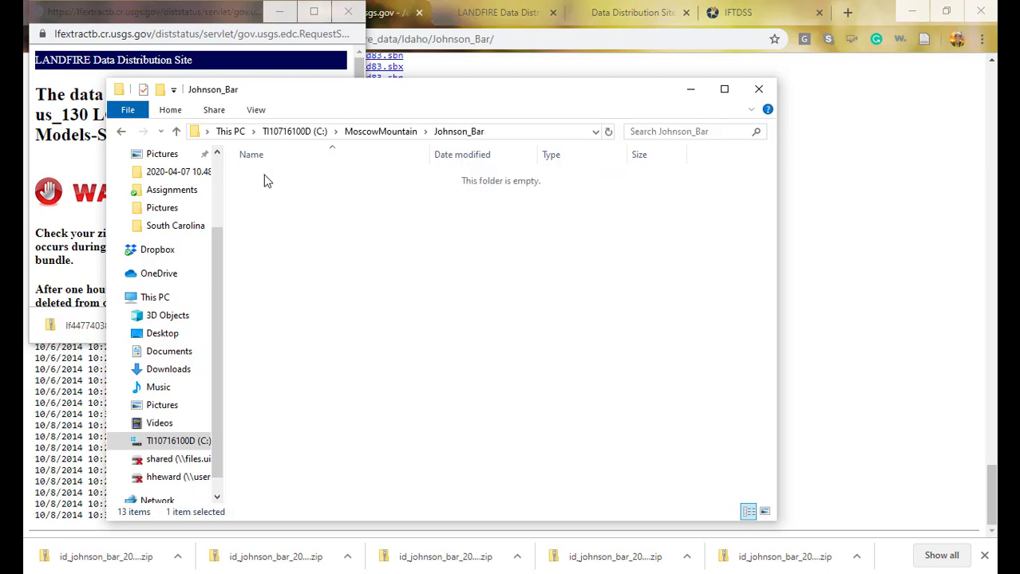
pyautogui.hotkey('ctrl', 'v')
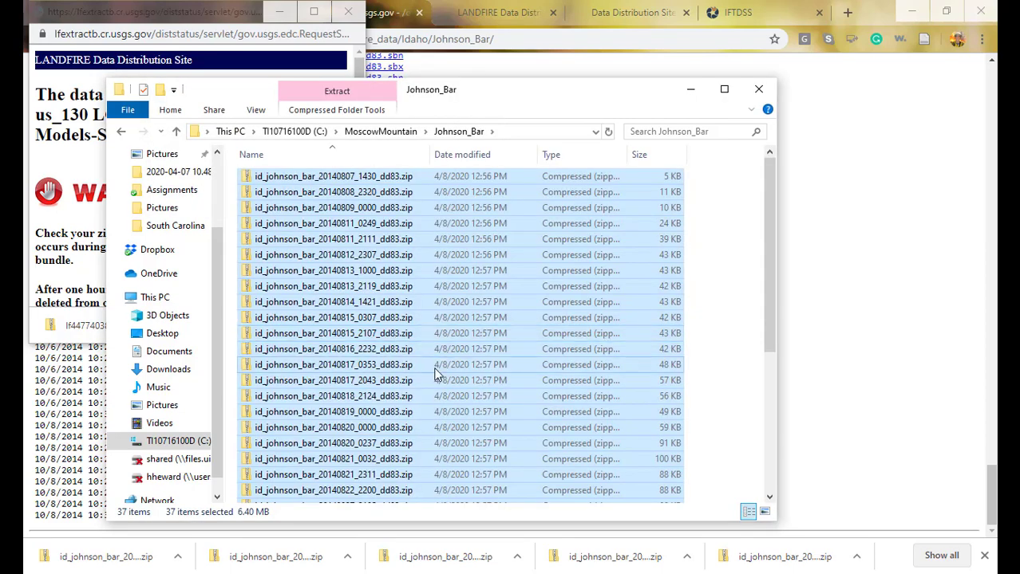
pyautogui.click(384, 366)
pyautogui.scroll(-1, 383, 389)
pyautogui.scroll(-5, 383, 388)
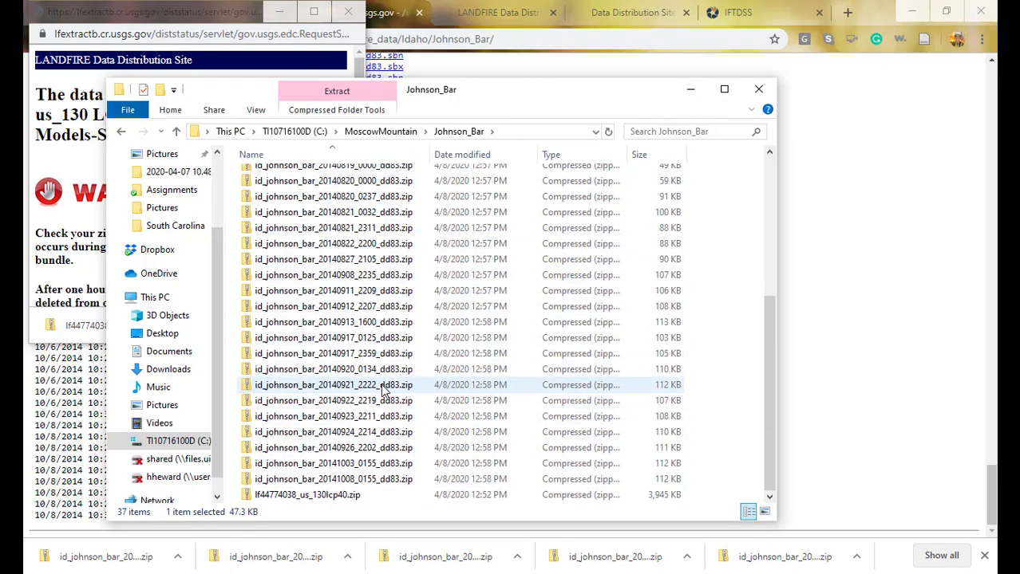
pyautogui.scroll(5, 384, 389)
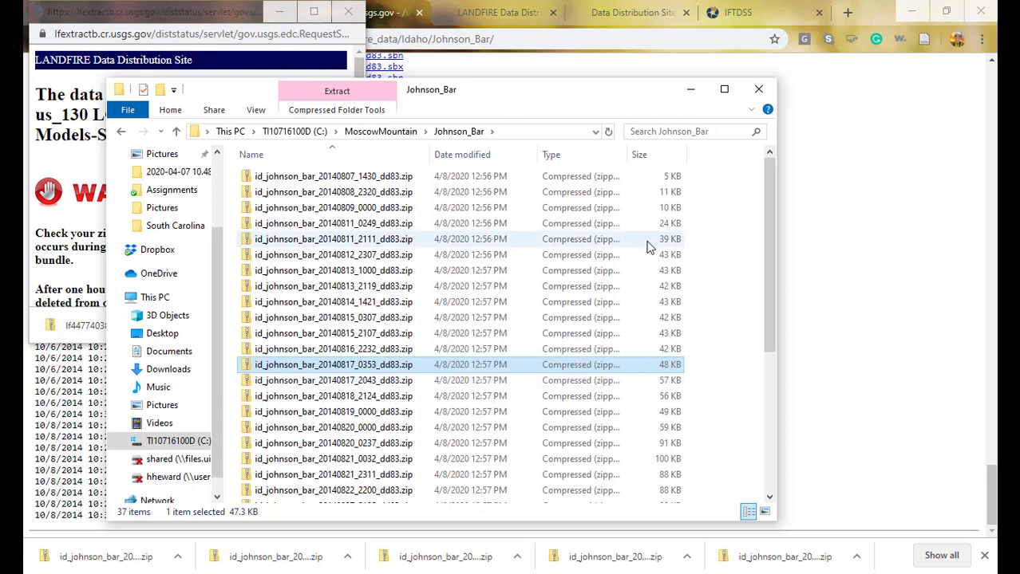
# - Switch to IFTDSS Map Studio, upload the zipped shapefile id_johnson_bar_20140807_1430_dd83.zip and add it to the map
pyautogui.click(735, 17)
pyautogui.click(736, 18)
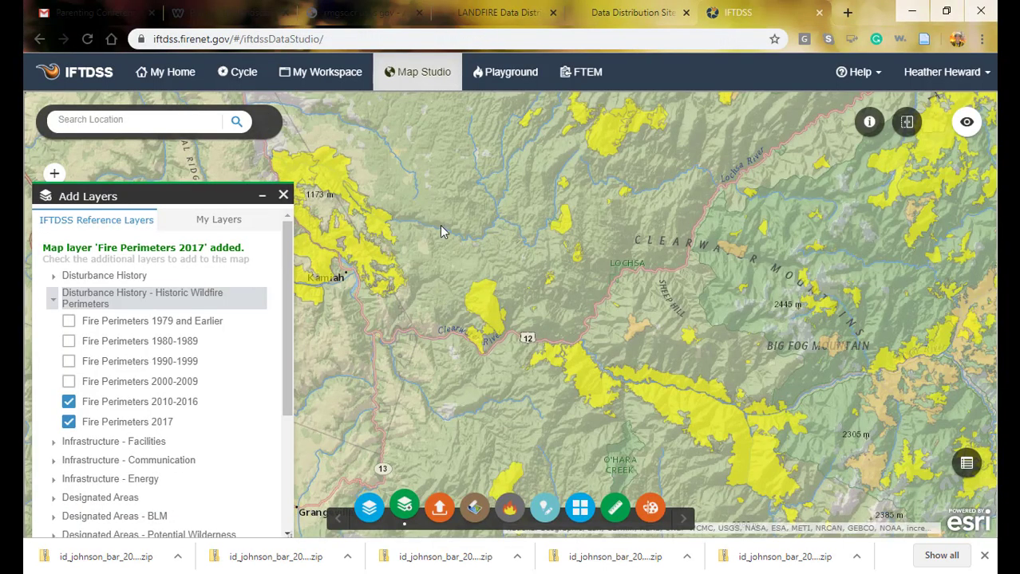
pyautogui.moveTo(437, 225); pyautogui.dragTo(667, 402)
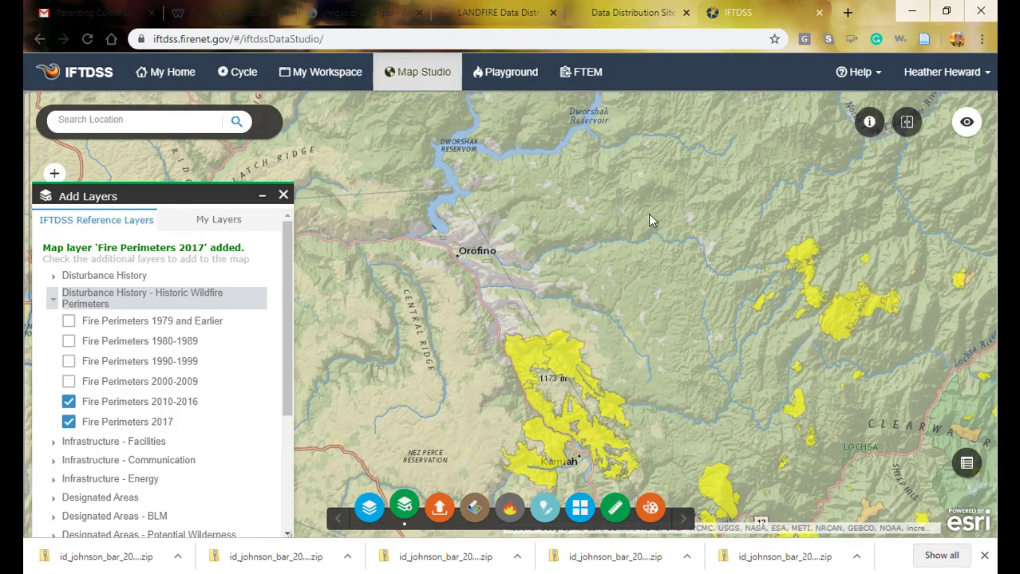
pyautogui.moveTo(608, 210); pyautogui.dragTo(576, 379)
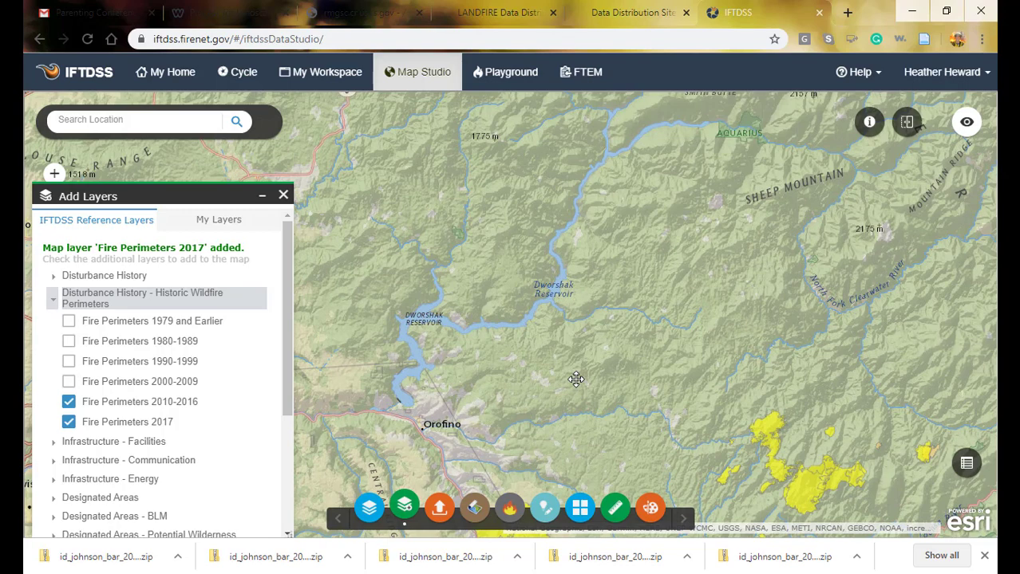
pyautogui.click(440, 511)
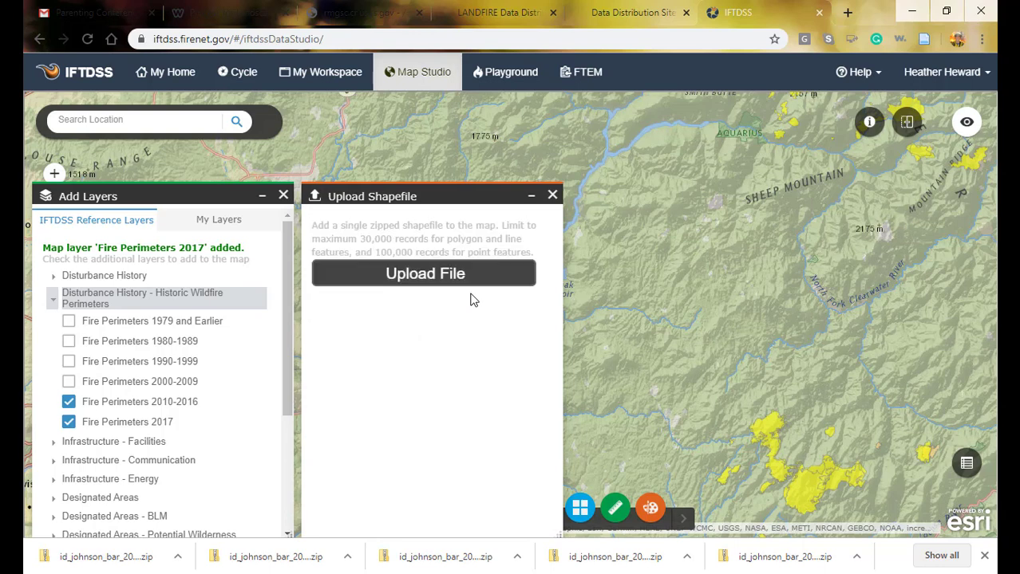
pyautogui.click(424, 283)
pyautogui.click(256, 103)
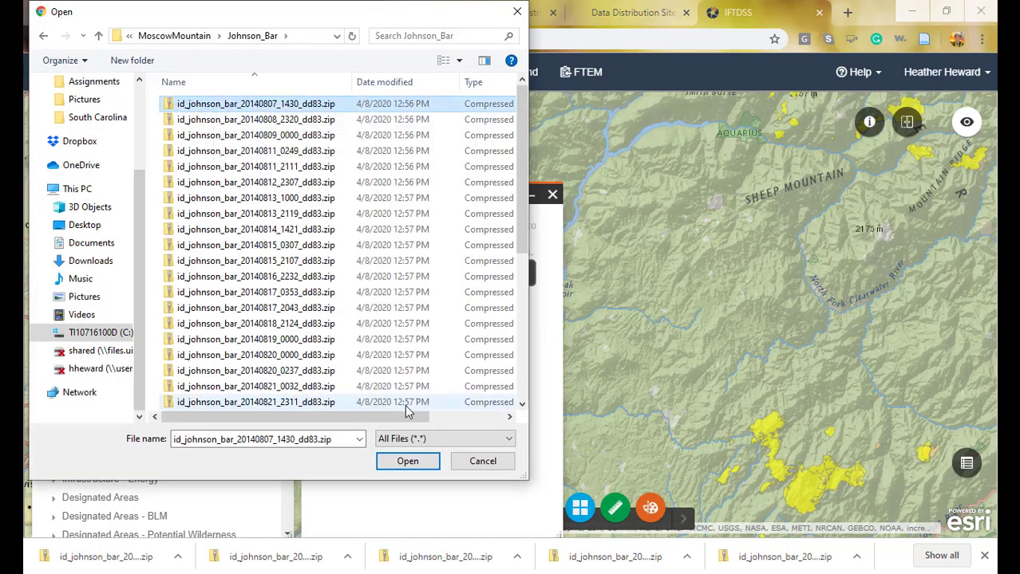
pyautogui.click(408, 461)
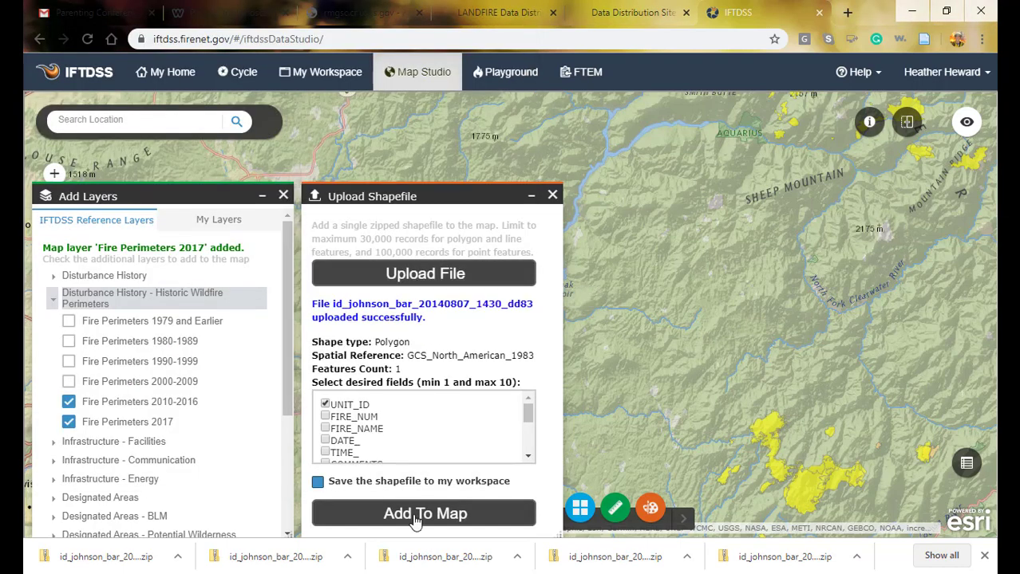
pyautogui.click(416, 515)
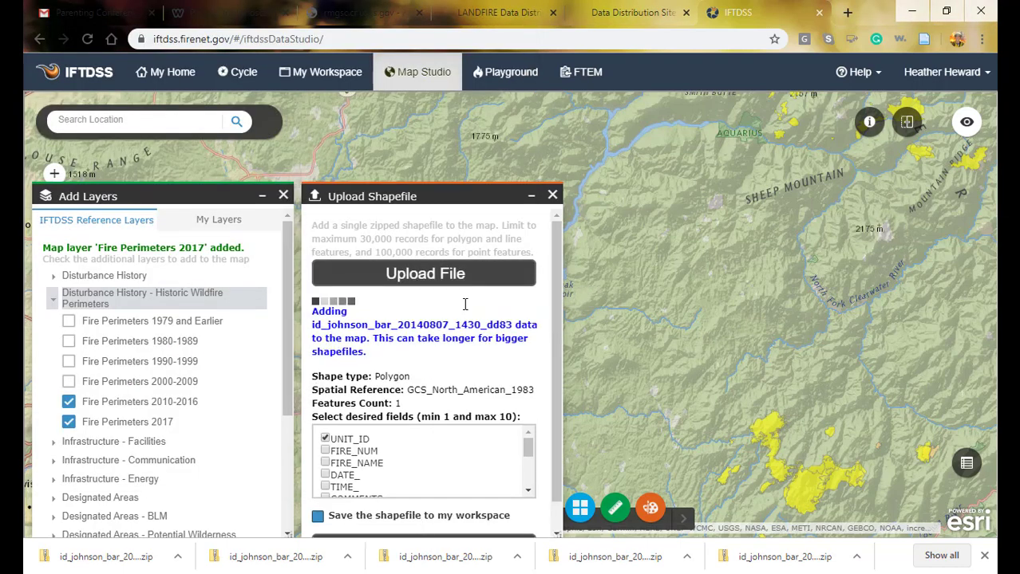
# - Upload the second perimeter shapefile, id_johnson_bar_20140808_2320_dd83.zip
pyautogui.click(419, 277)
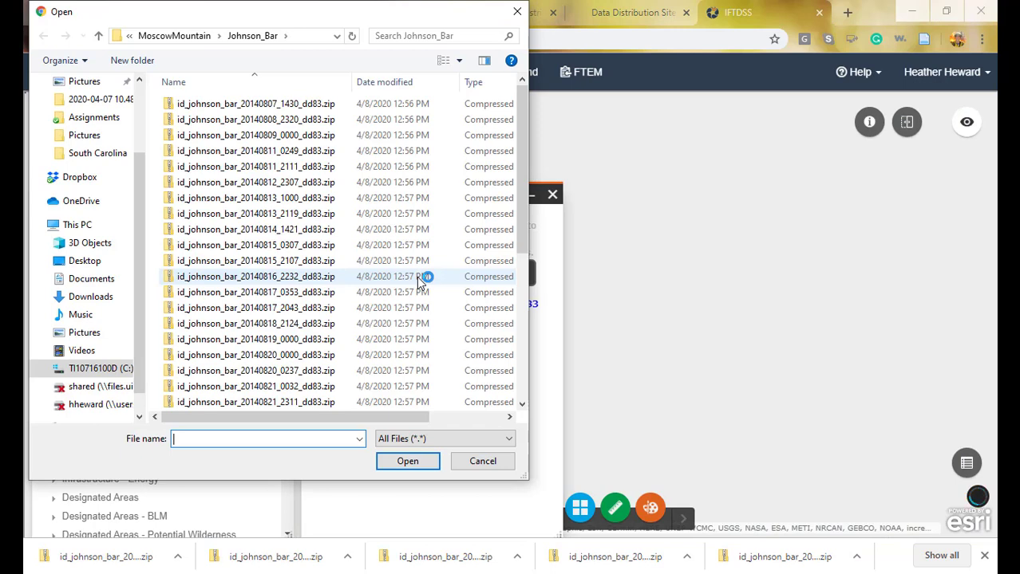
pyautogui.click(200, 120)
pyautogui.click(405, 463)
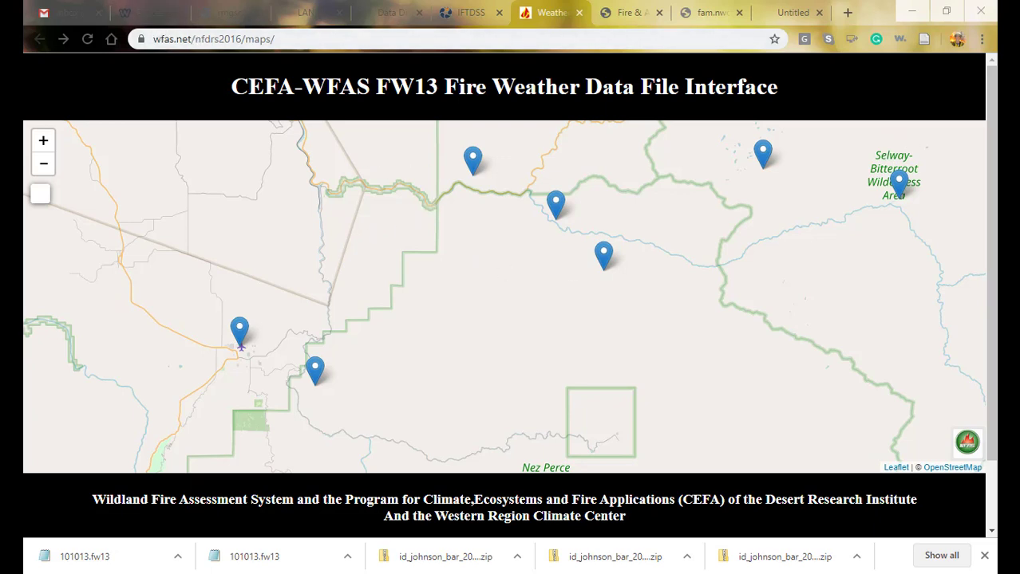
# - Compare the fire location in IFTDSS with the WFAS weather station map and show the FW13 download link for station 101013 FENN
pyautogui.hotkey('alt', 'Tab')
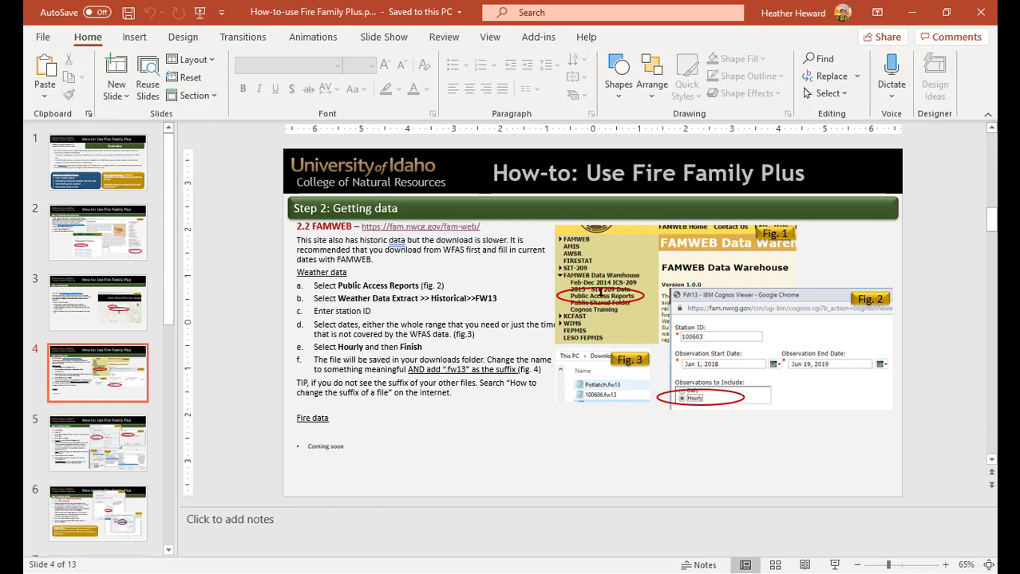
pyautogui.hotkey('alt', 'Tab')
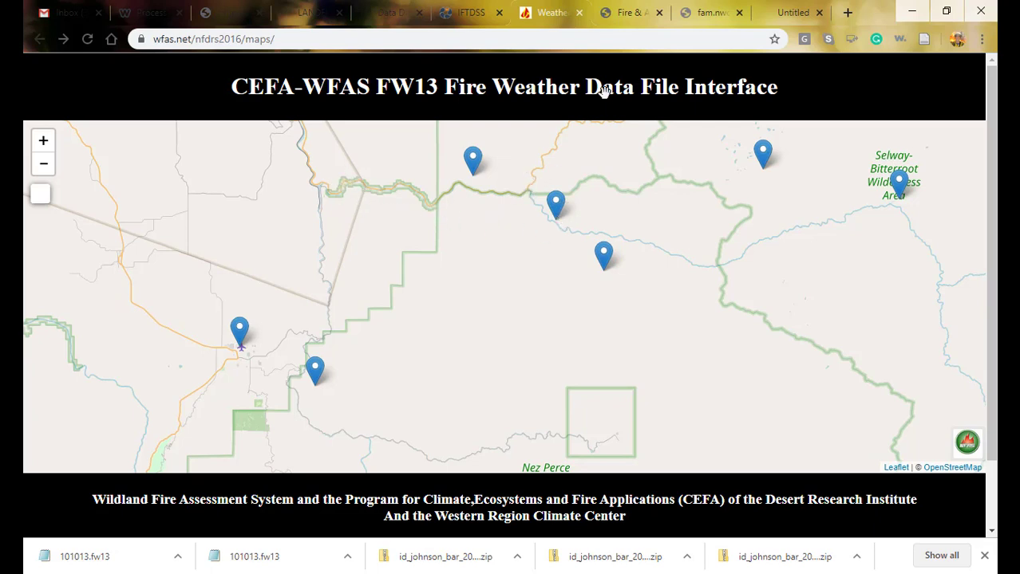
pyautogui.click(471, 11)
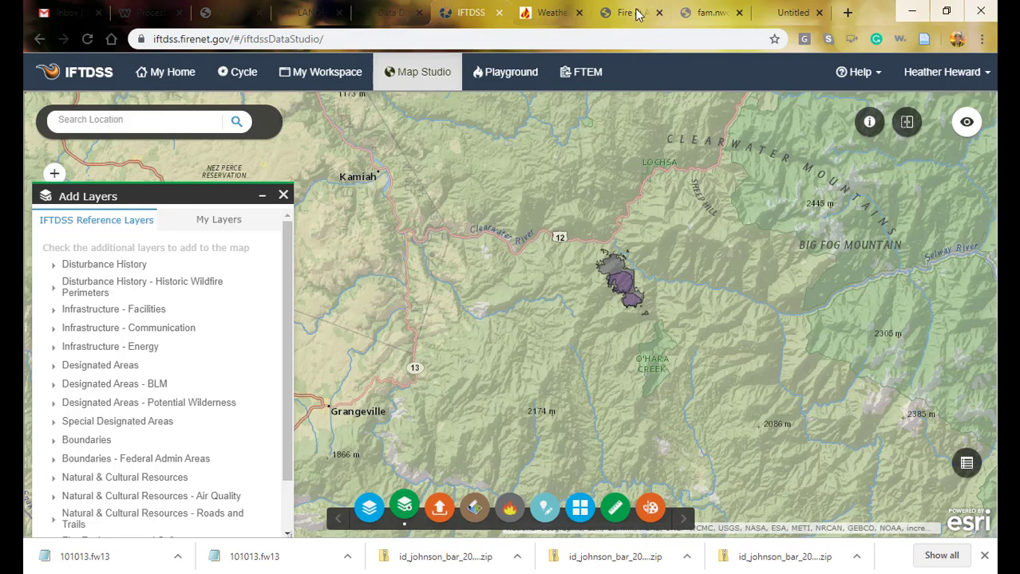
pyautogui.click(548, 13)
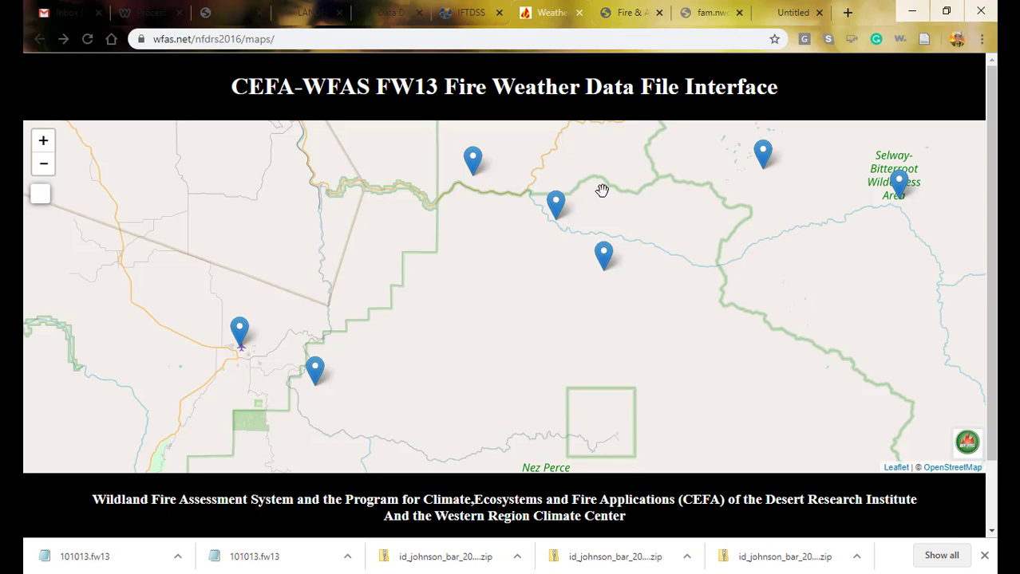
pyautogui.click(555, 206)
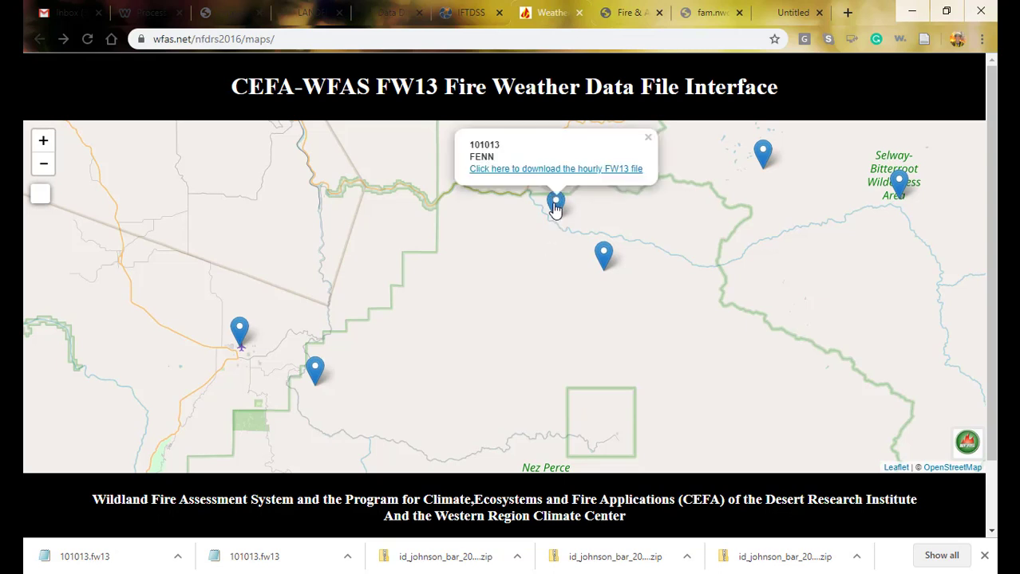
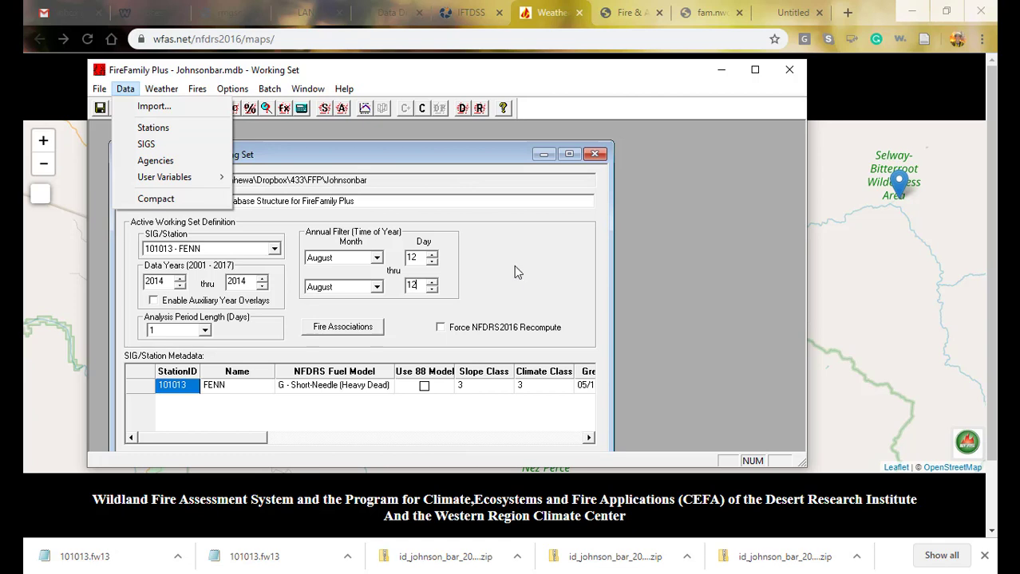
# - Check the SIG/Station choices in the Johnsonbar.mdb working set of FireFamily Plus
pyautogui.click(531, 281)
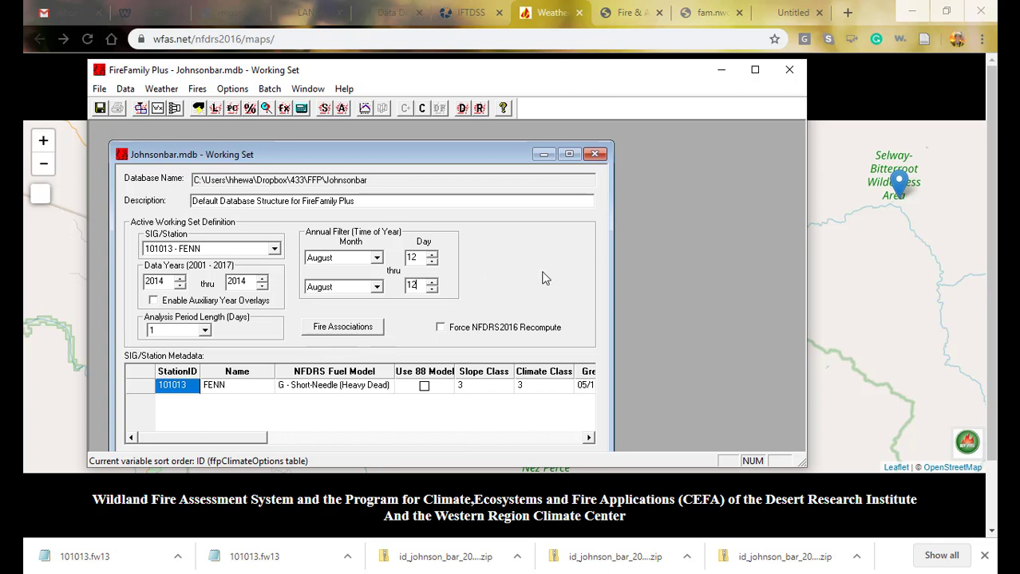
pyautogui.click(276, 251)
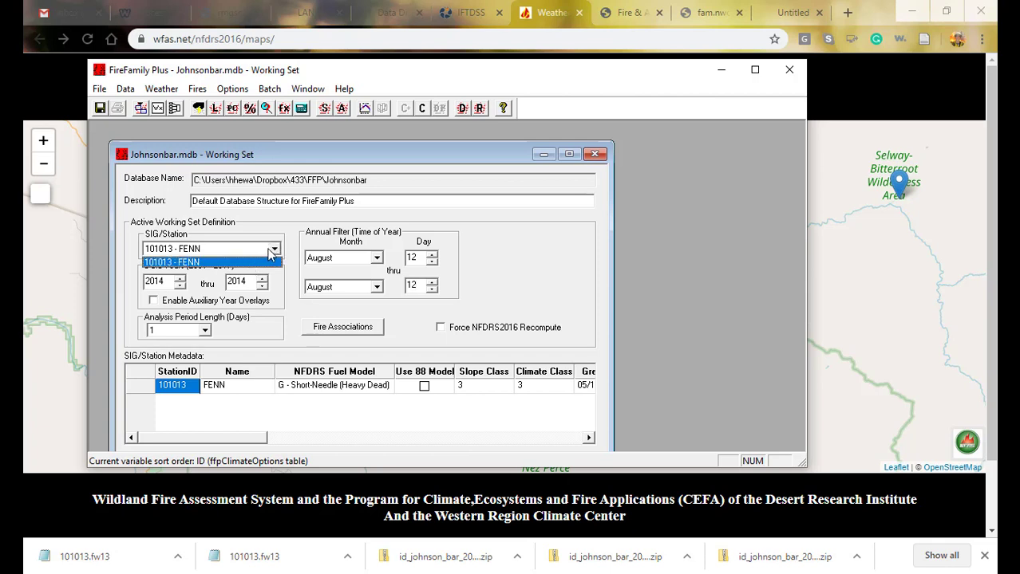
pyautogui.click(276, 252)
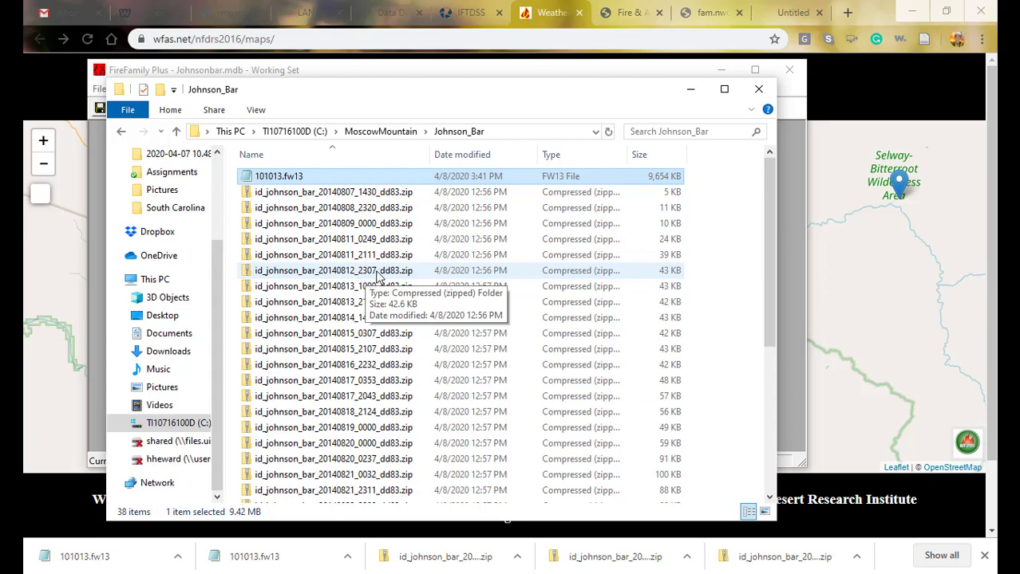
# - Generate an hourly listing for station 101013 FENN for August 12, 2014, keeping the preselected weather, fuel moisture and wind variables
pyautogui.click(691, 90)
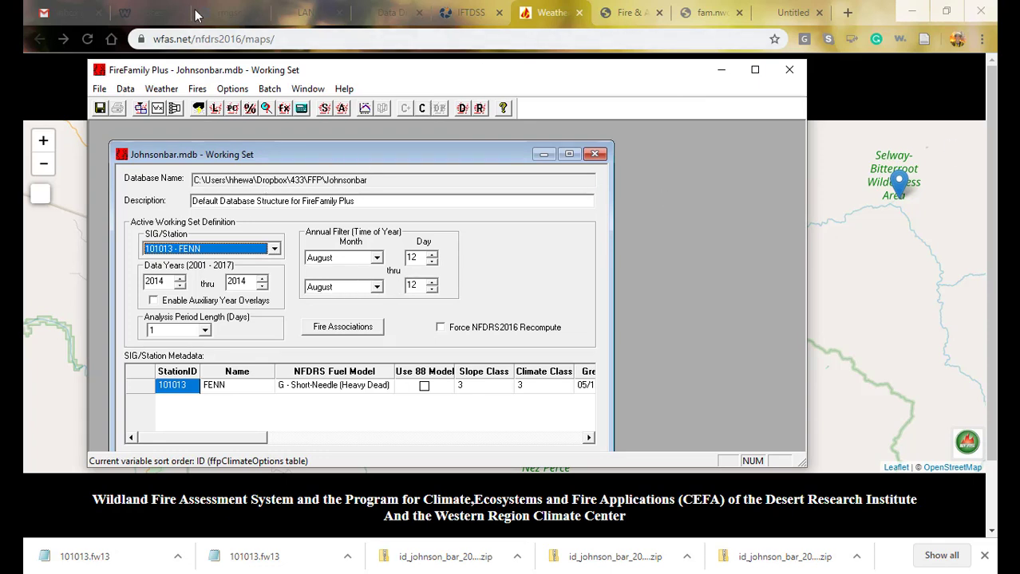
pyautogui.click(161, 88)
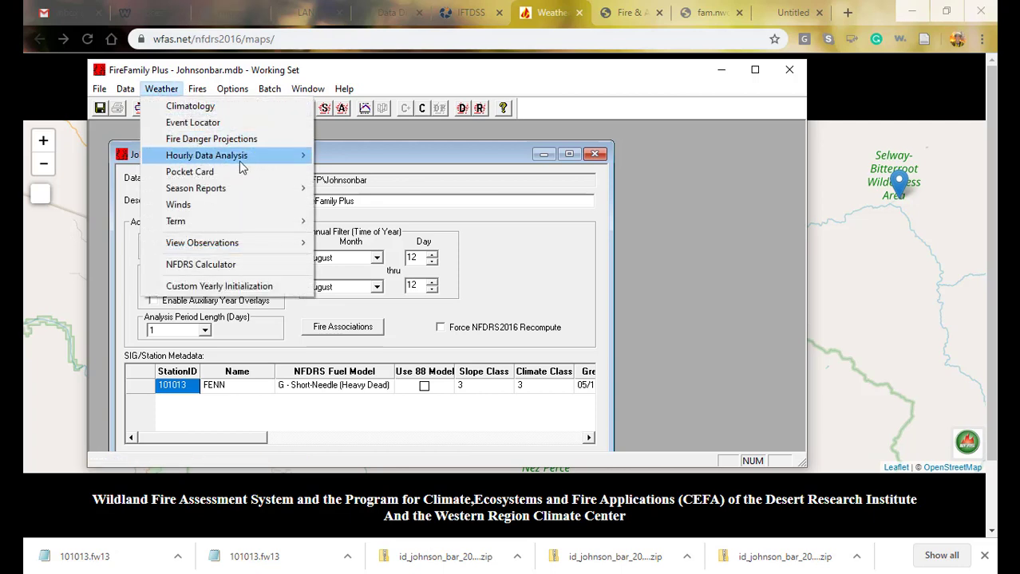
pyautogui.moveTo(270, 157)
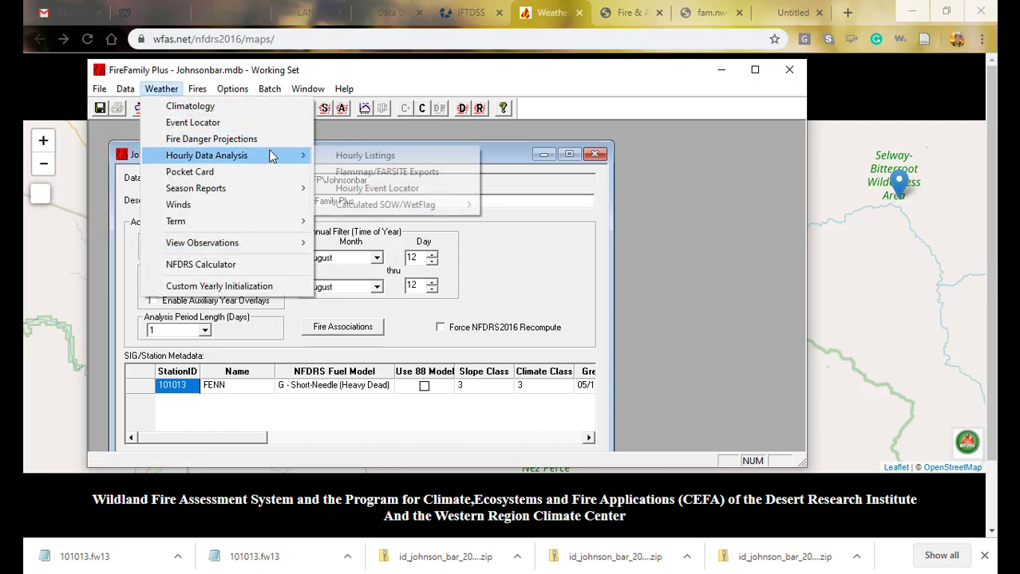
pyautogui.click(358, 159)
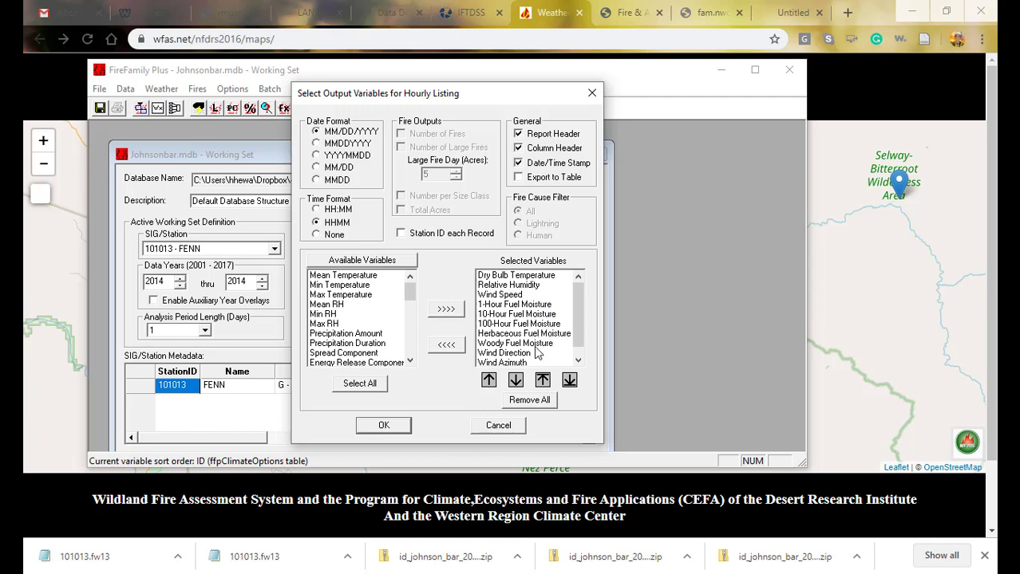
pyautogui.scroll(-1, 575, 331)
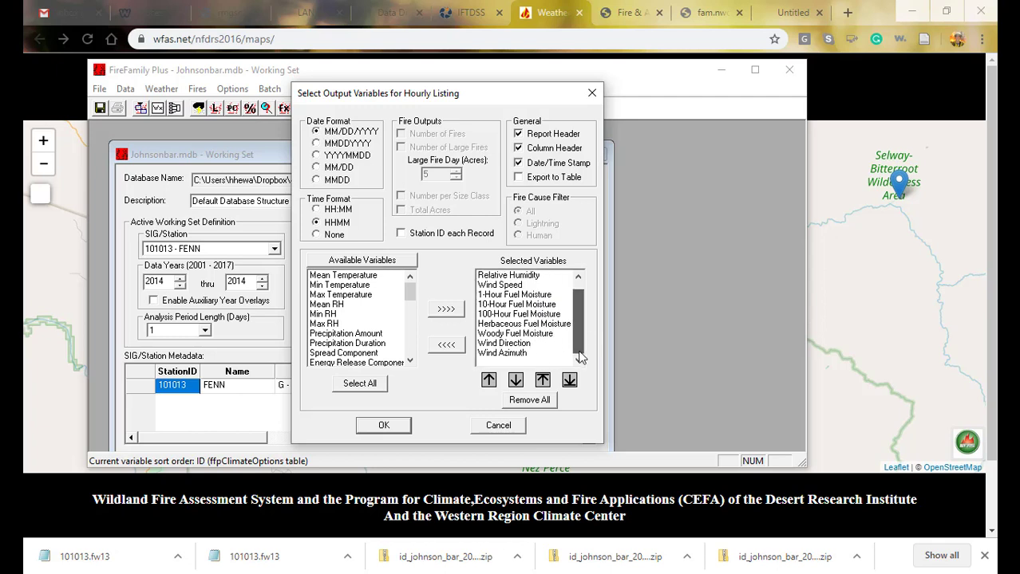
pyautogui.click(380, 425)
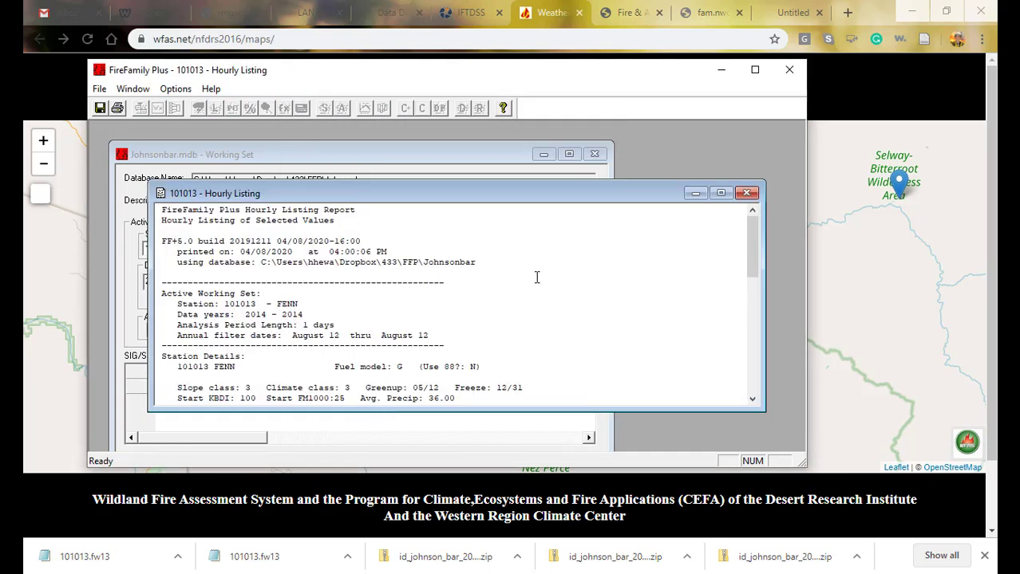
# - Enlarge the 101013 Hourly Listing window so the 08/12/2014 hourly weather table fits in view with its column headings
pyautogui.scroll(-10, 537, 276)
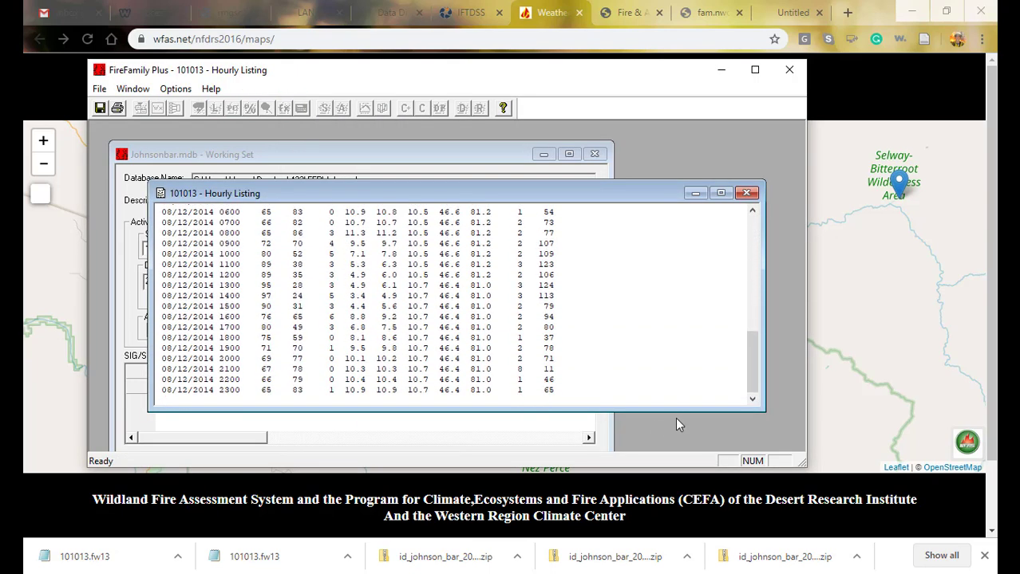
pyautogui.moveTo(640, 412); pyautogui.dragTo(638, 450)
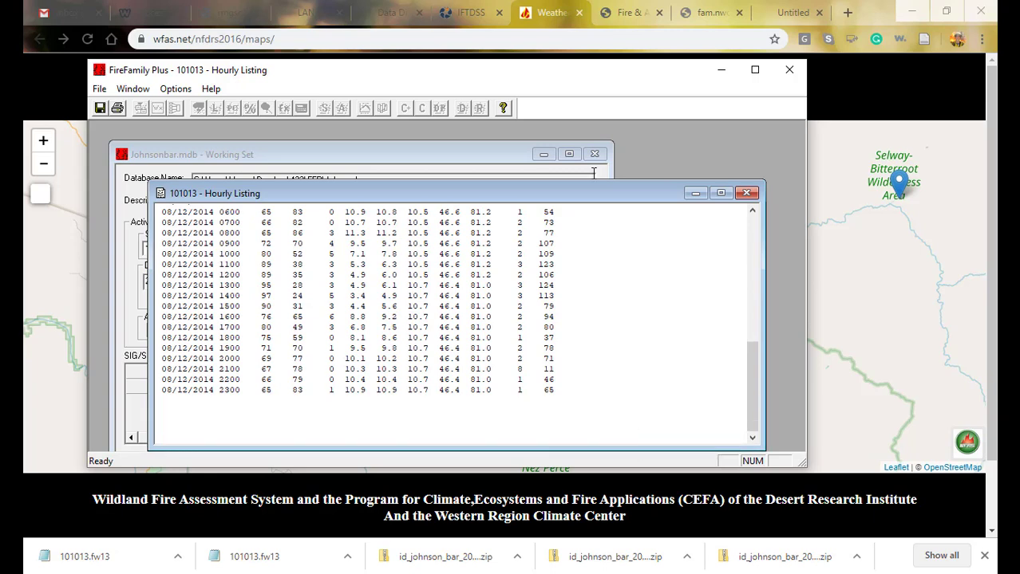
pyautogui.moveTo(585, 181); pyautogui.dragTo(580, 131)
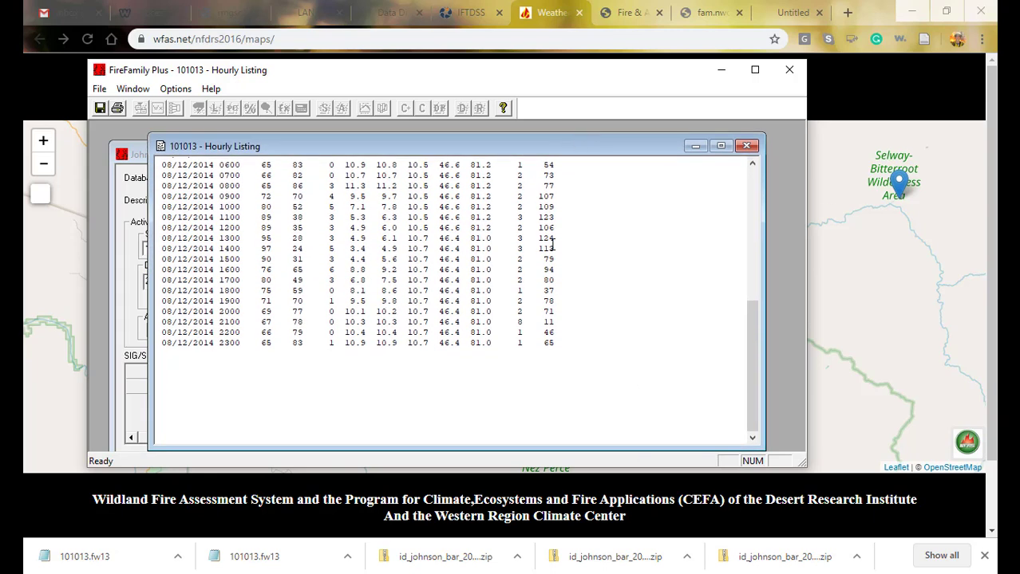
pyautogui.scroll(5, 555, 240)
pyautogui.scroll(-1, 552, 245)
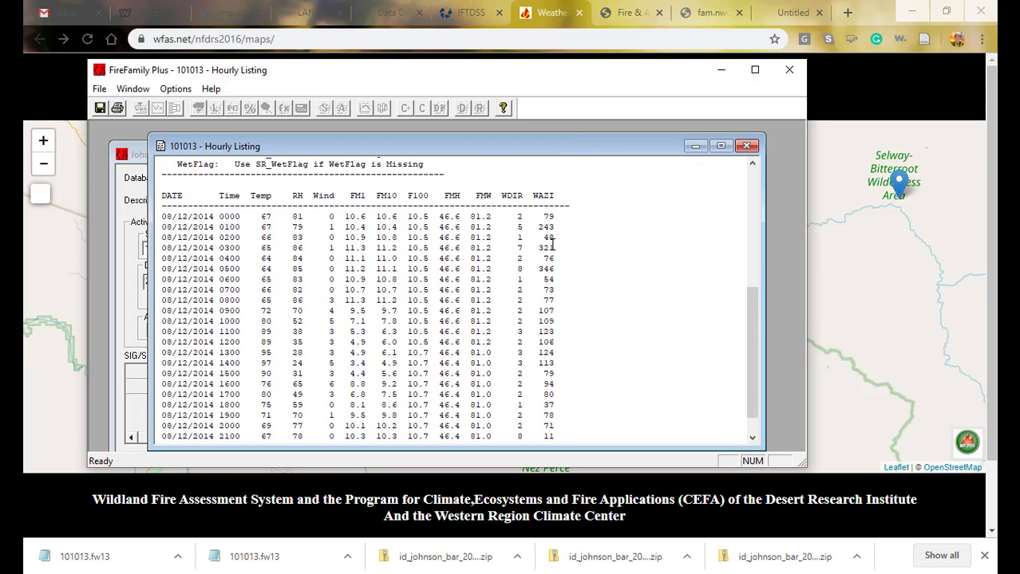
# - Capture the full 08/12/2014 hourly weather table as a snip, view it in Snip & Sketch, and return to the listing
pyautogui.scroll(-1, 552, 245)
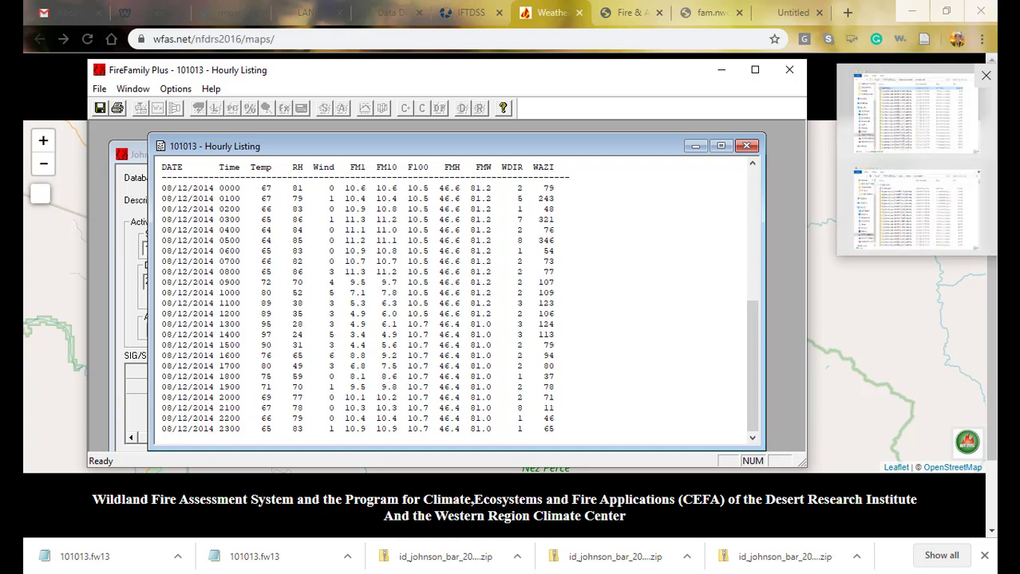
pyautogui.click(921, 211)
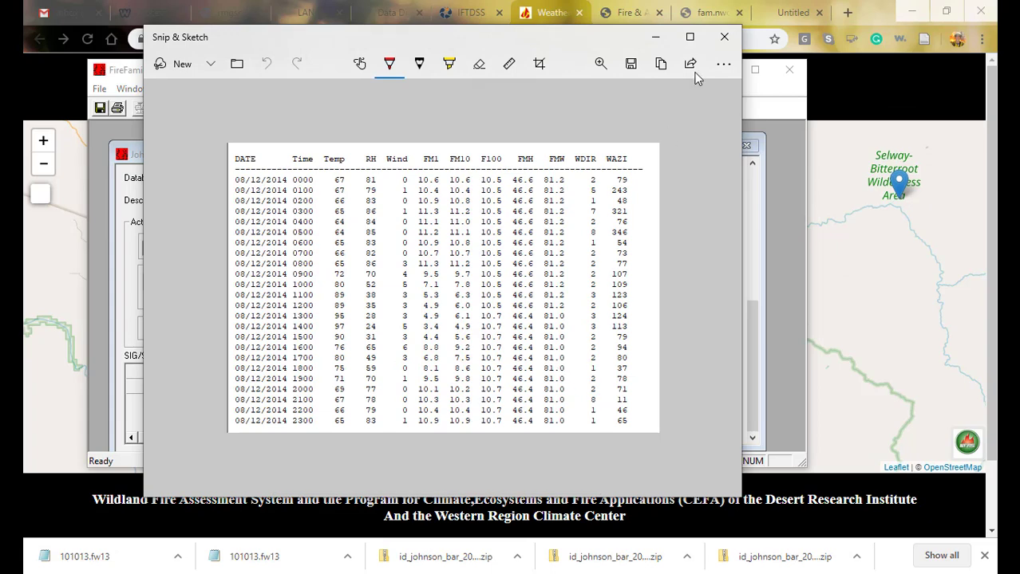
pyautogui.click(656, 40)
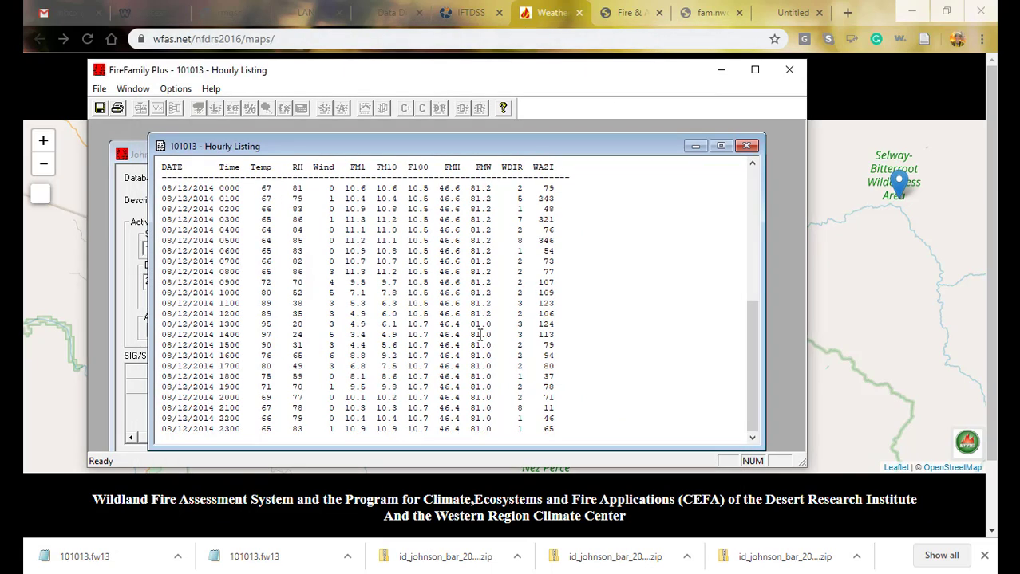